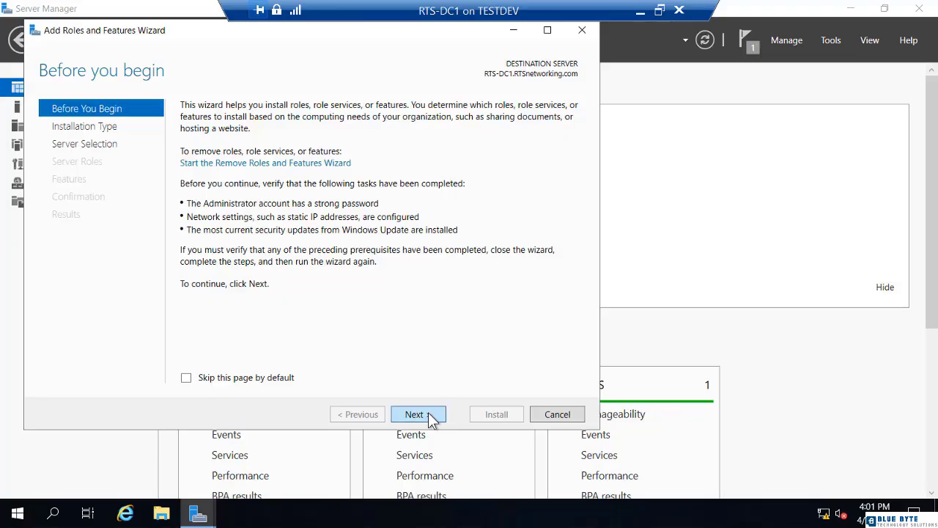
- Select the DFS Namespaces role service with its required management tools and DFS Replication for installation on RTS-DC1
click(416, 415)
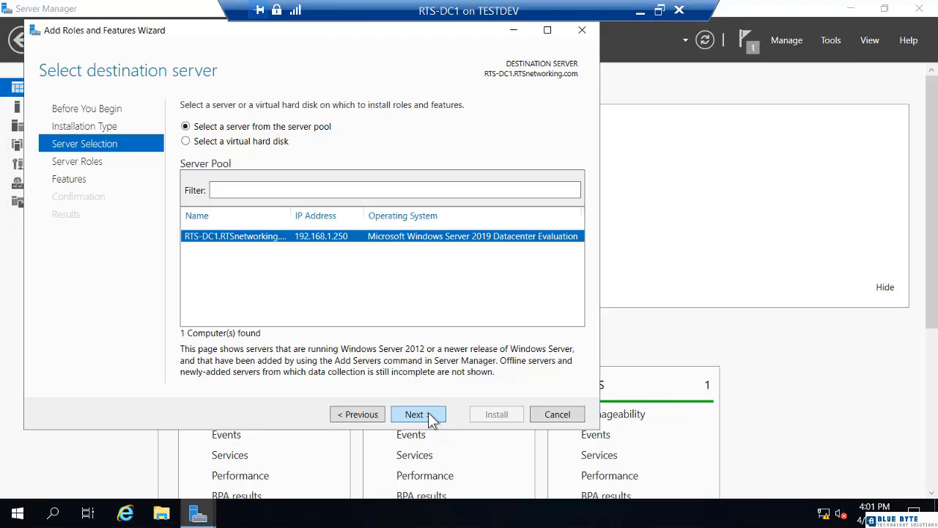
click(416, 414)
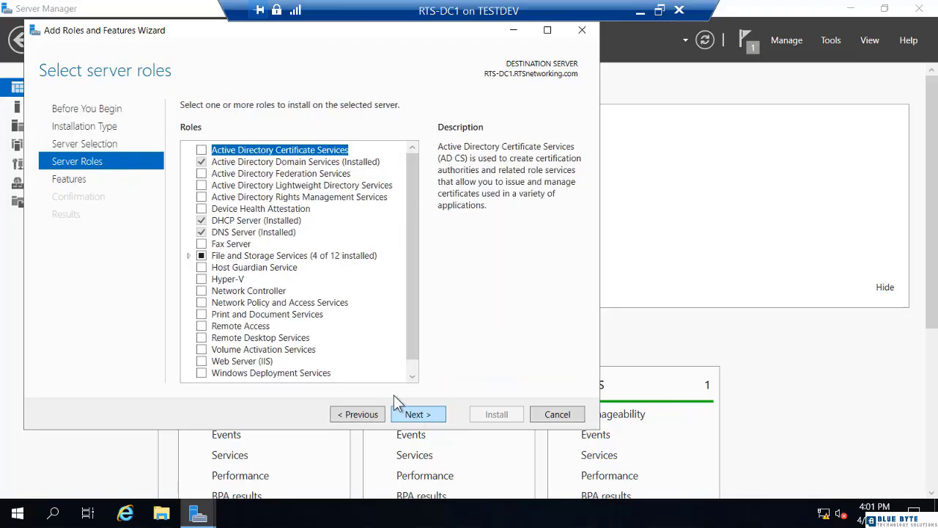
click(190, 256)
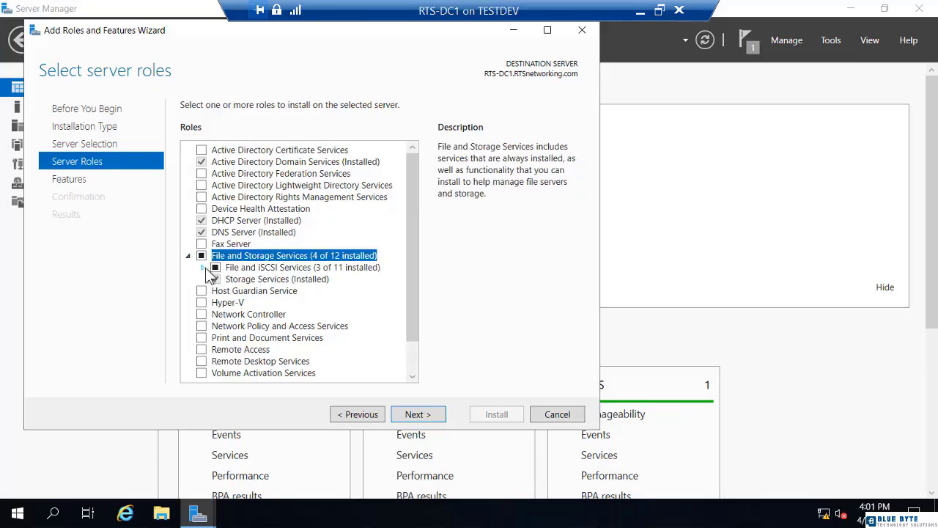
click(203, 267)
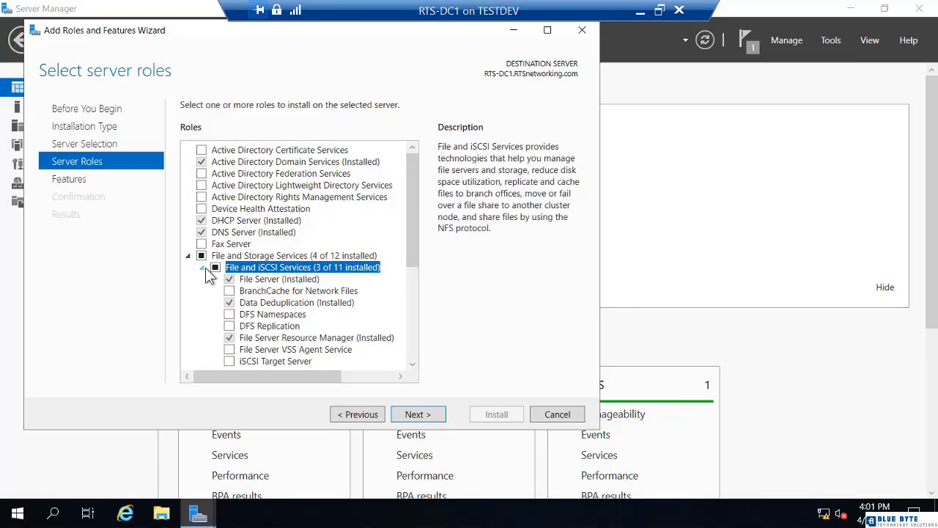
click(229, 314)
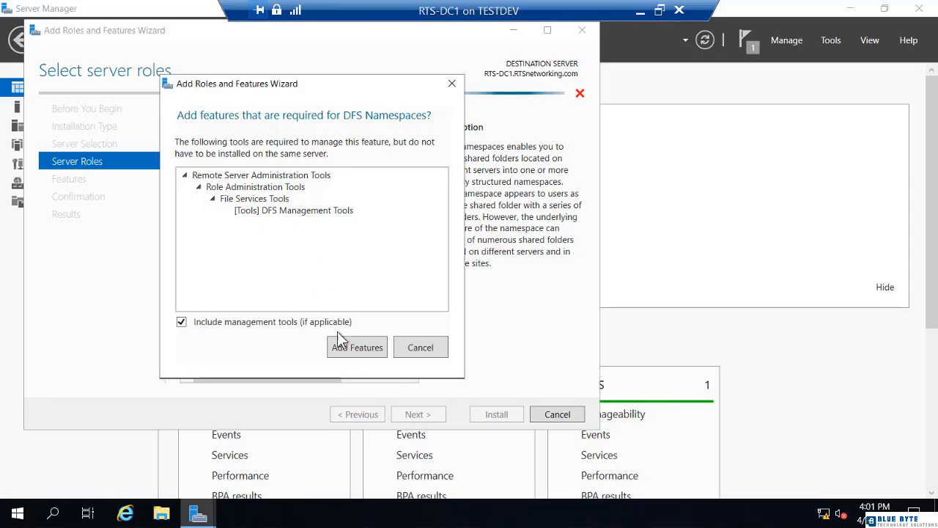
click(358, 347)
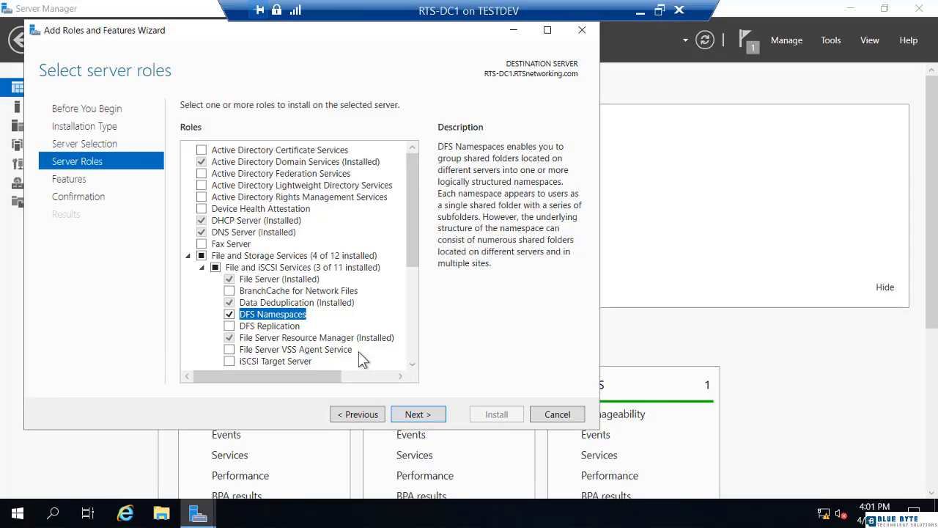
click(230, 326)
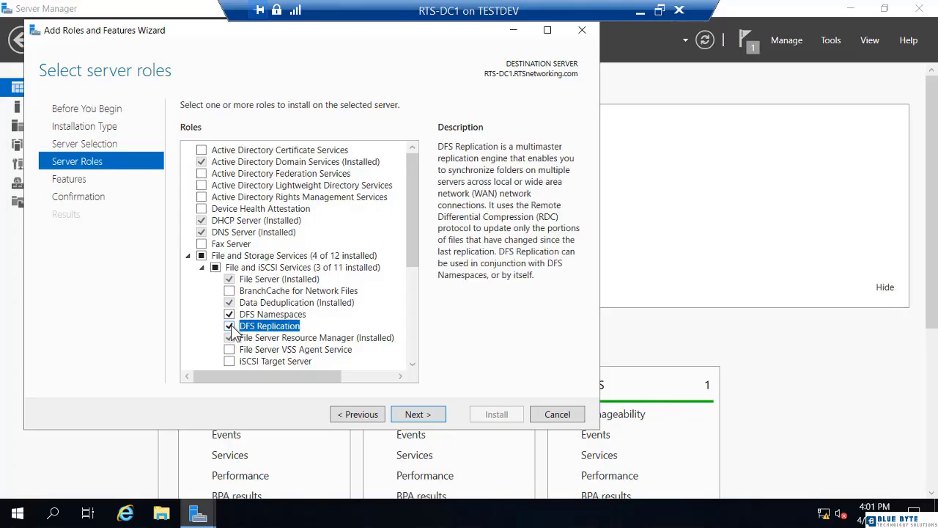
- Start installing the selected DFS role services on RTS-DC1 without extra features, and minimize the wizard
click(416, 416)
click(418, 415)
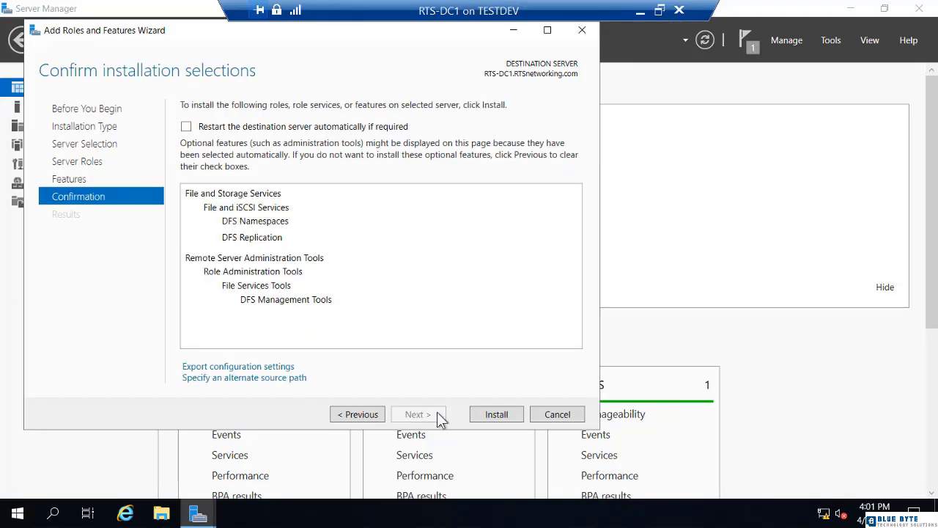
click(494, 414)
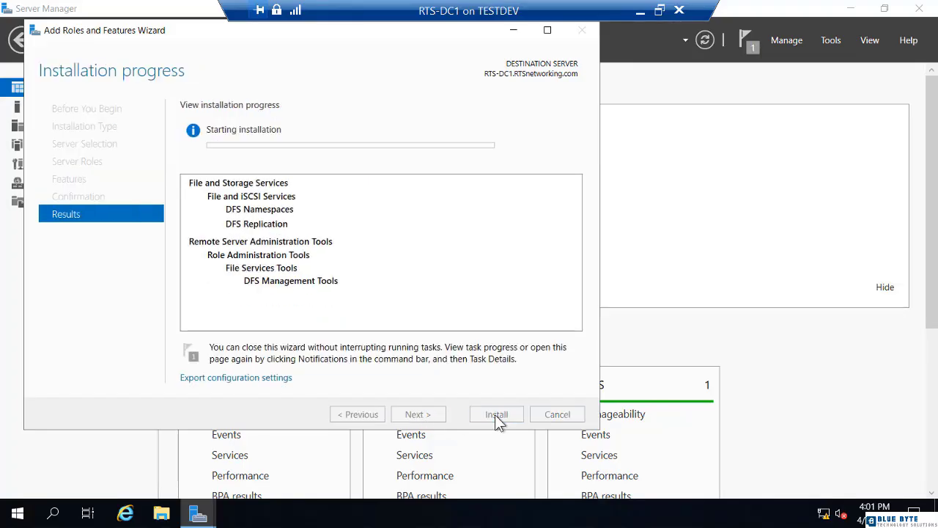
click(127, 463)
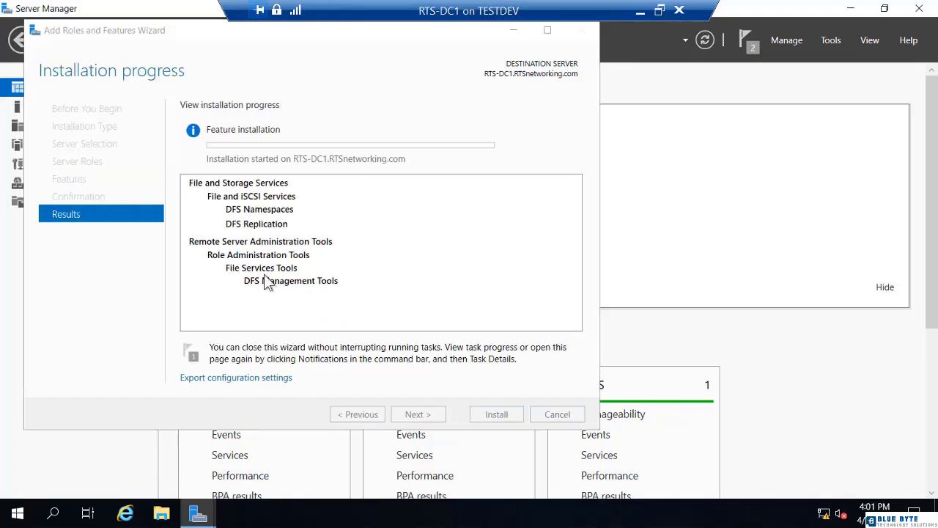
click(514, 31)
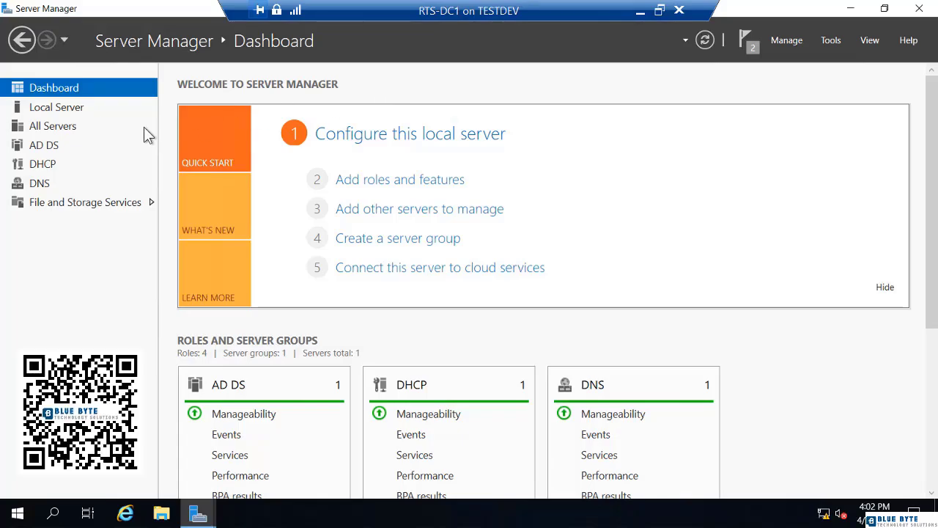
- Find the domain's computers in Active Directory and add RTS-SVR1 to the managed servers
click(53, 126)
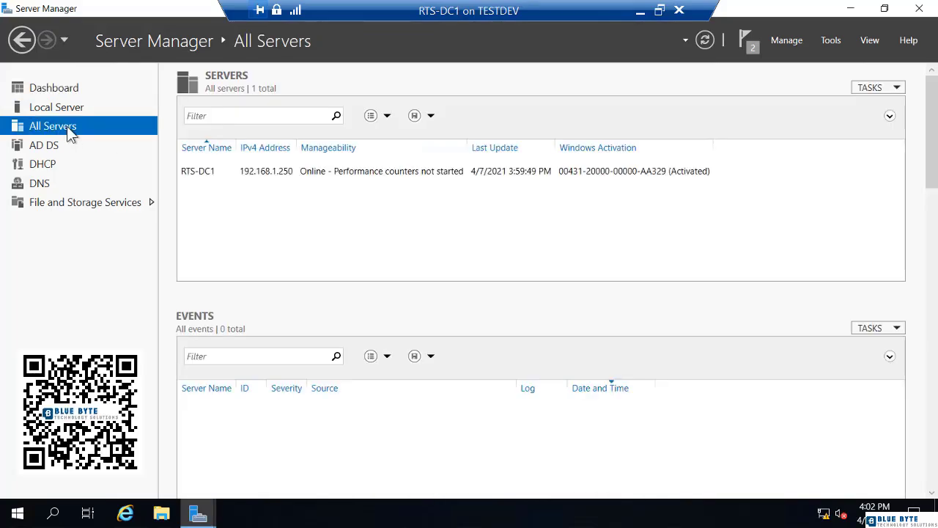
right_click(67, 126)
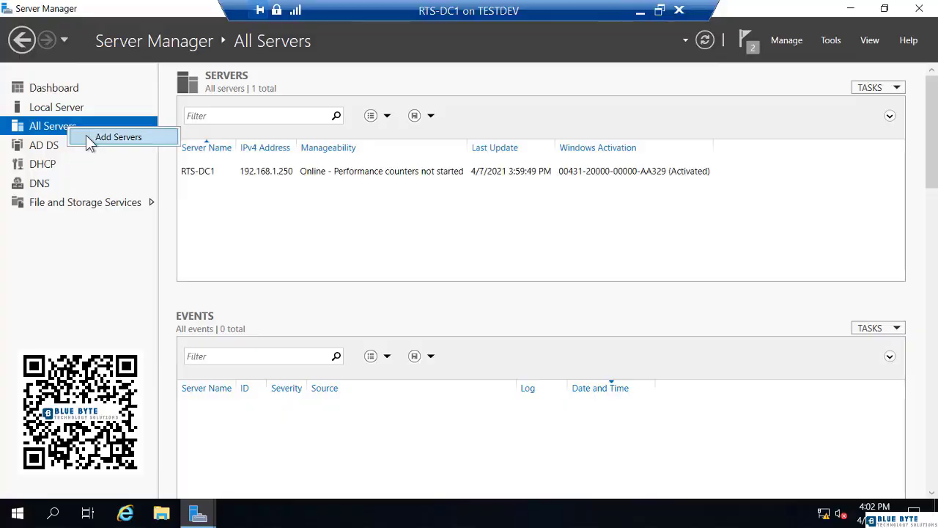
click(102, 143)
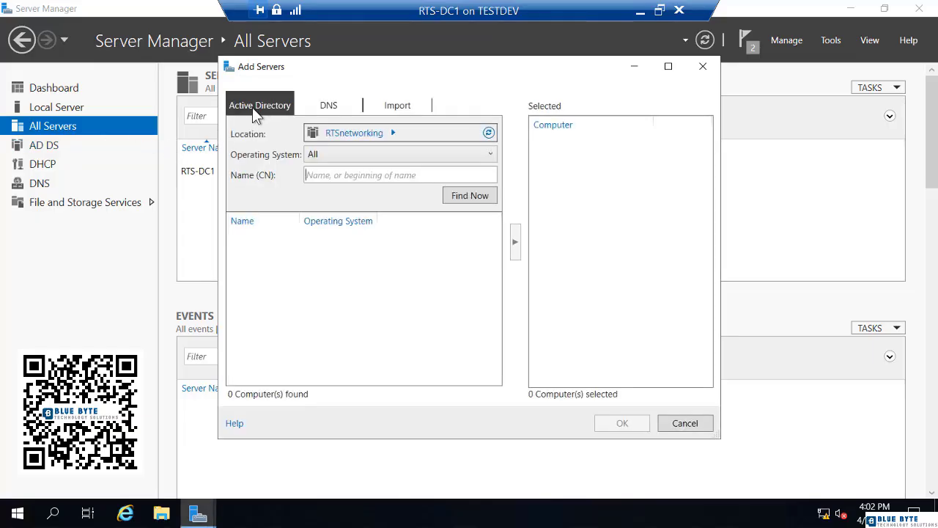
click(456, 199)
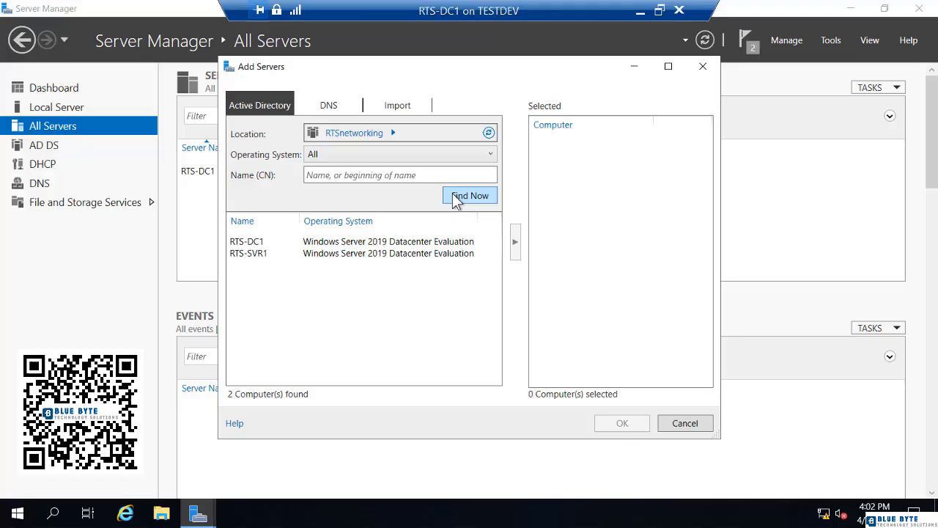
click(260, 255)
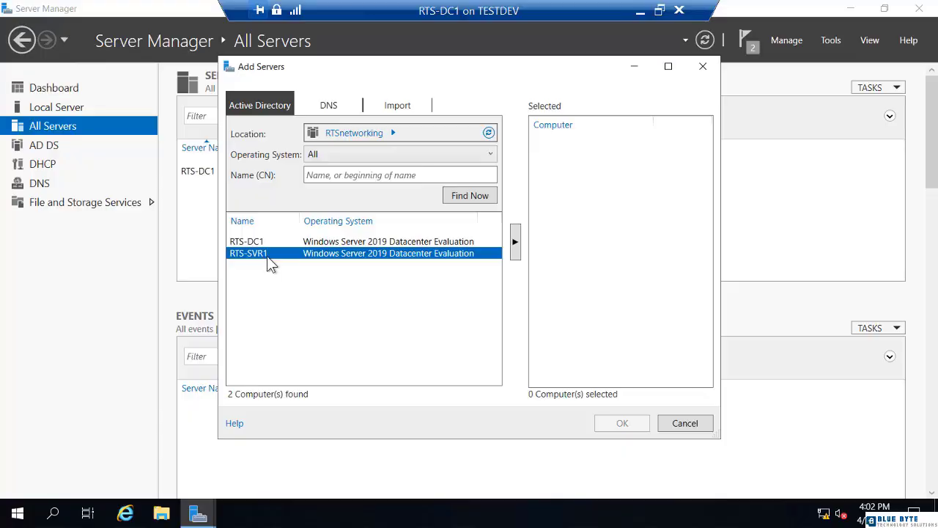
click(515, 244)
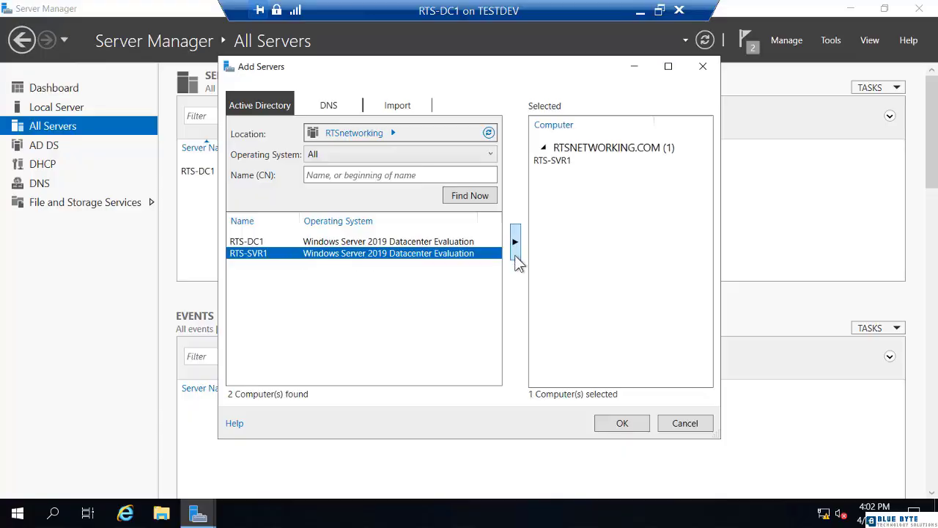
click(613, 425)
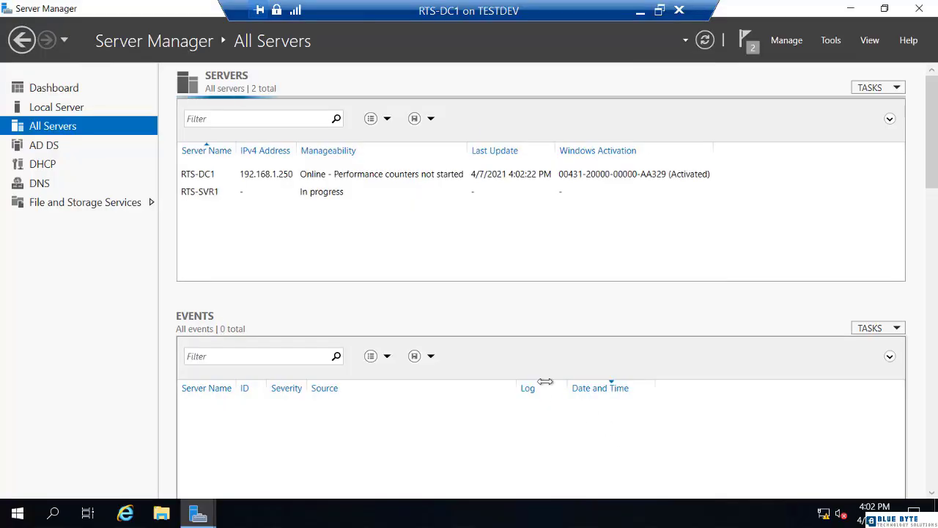
- Begin adding roles to RTS-SVR1, selecting DFS Namespaces with its required features and DFS Replication under File and iSCSI Services
right_click(210, 200)
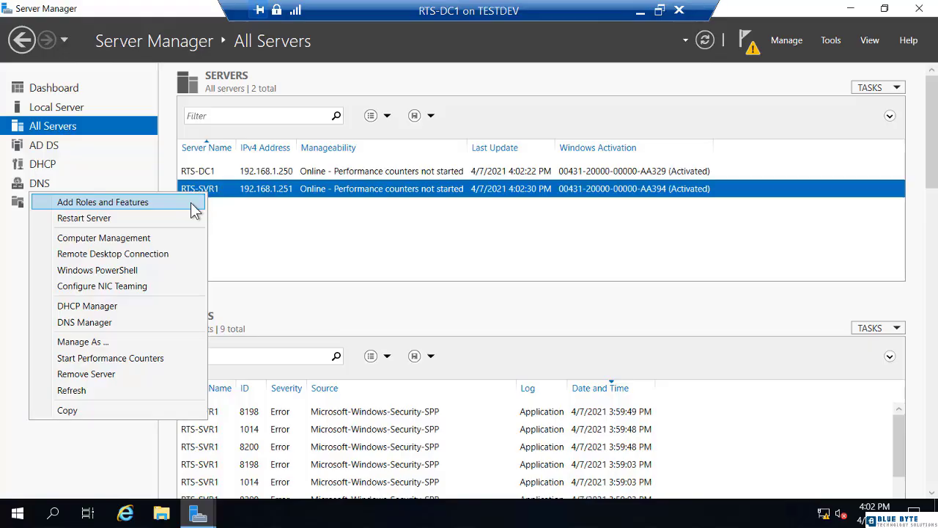
click(193, 209)
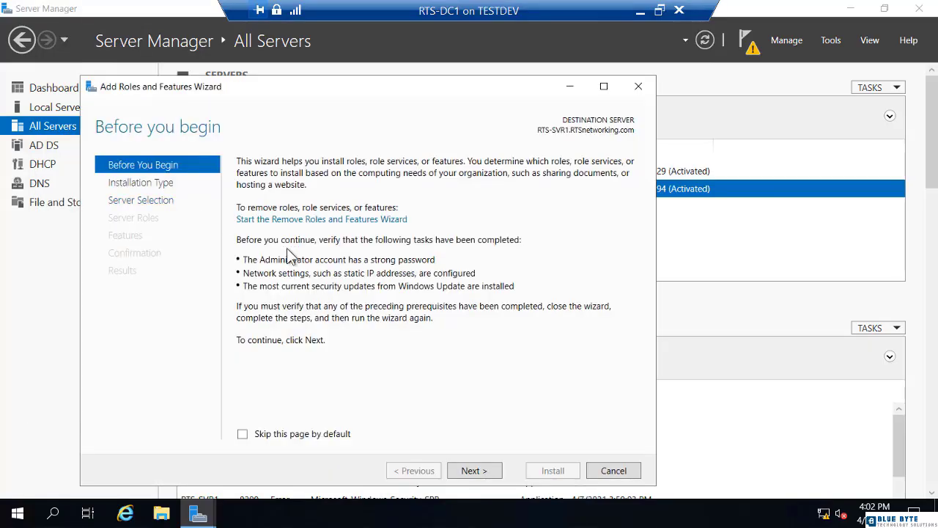
click(471, 472)
click(471, 473)
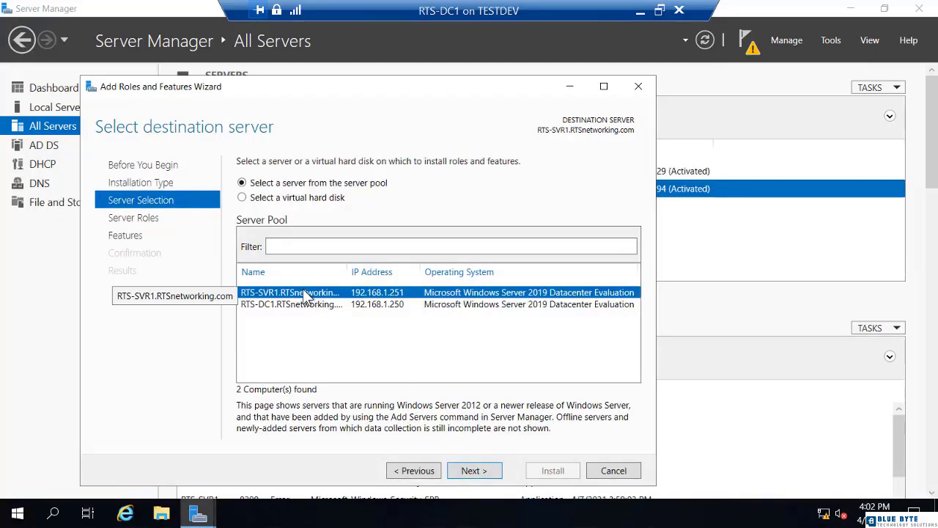
click(478, 473)
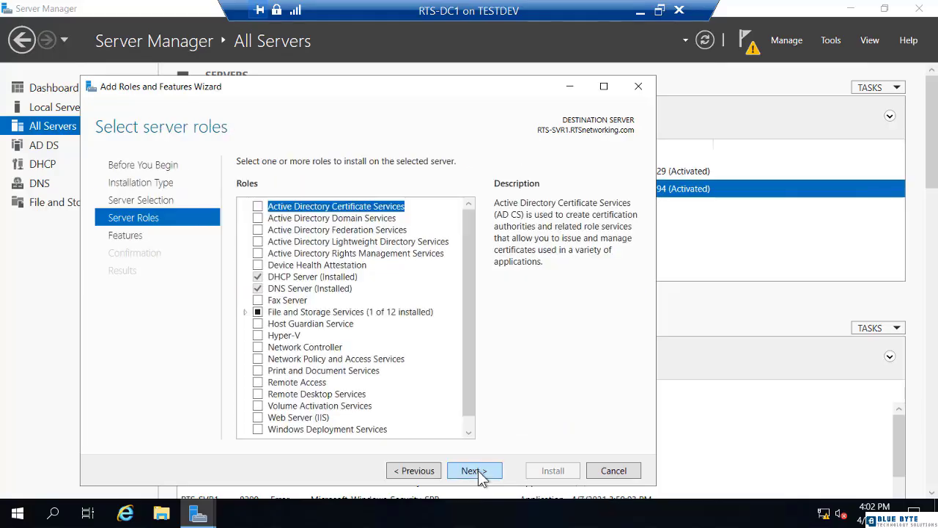
click(245, 312)
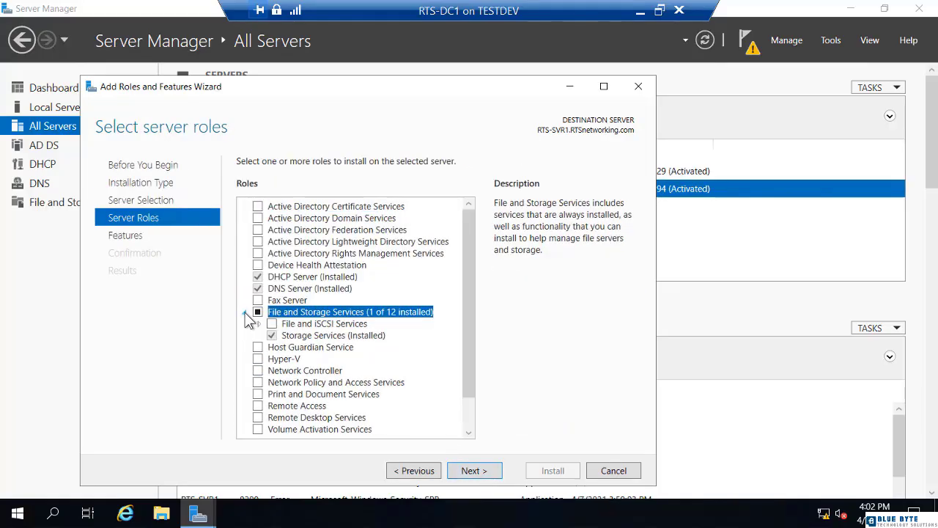
click(259, 324)
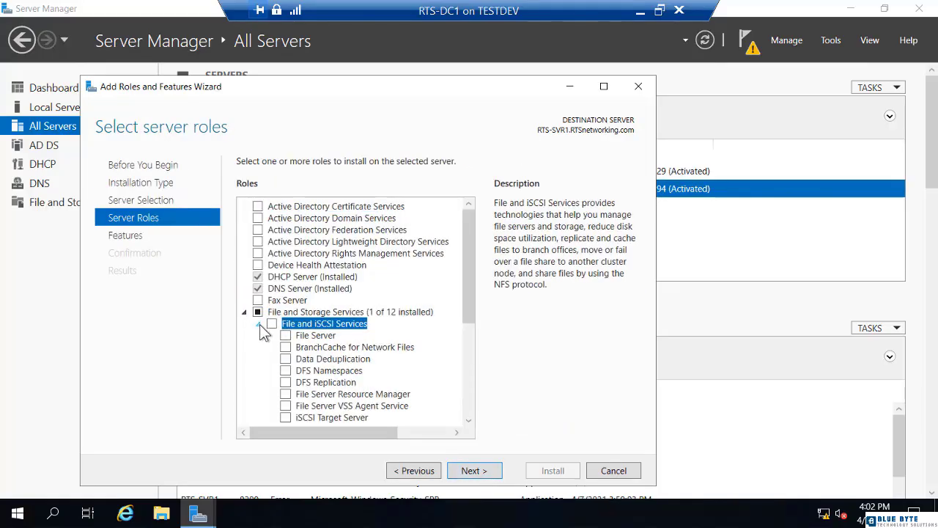
click(287, 371)
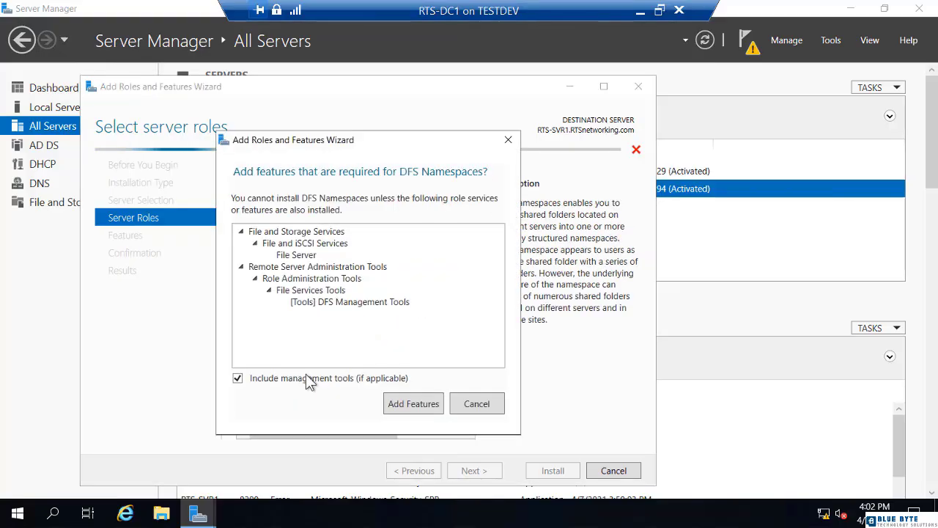
click(400, 403)
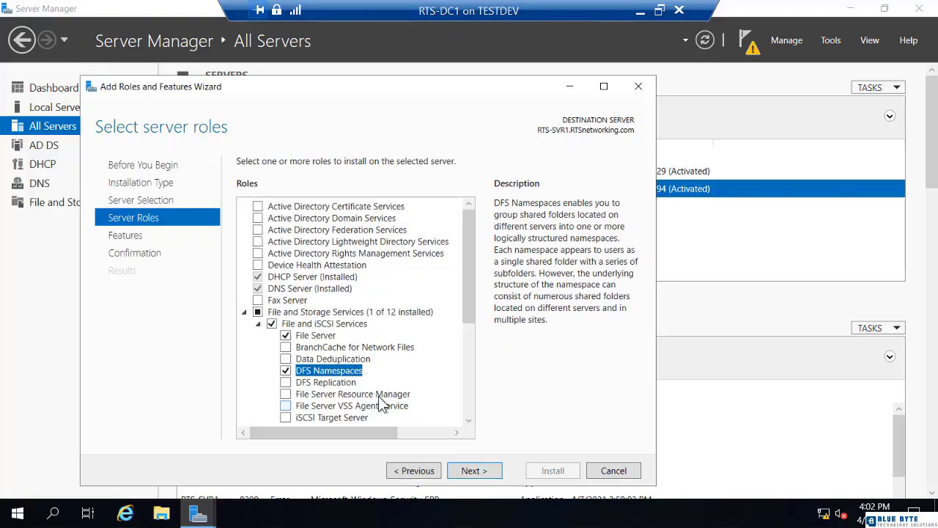
click(286, 382)
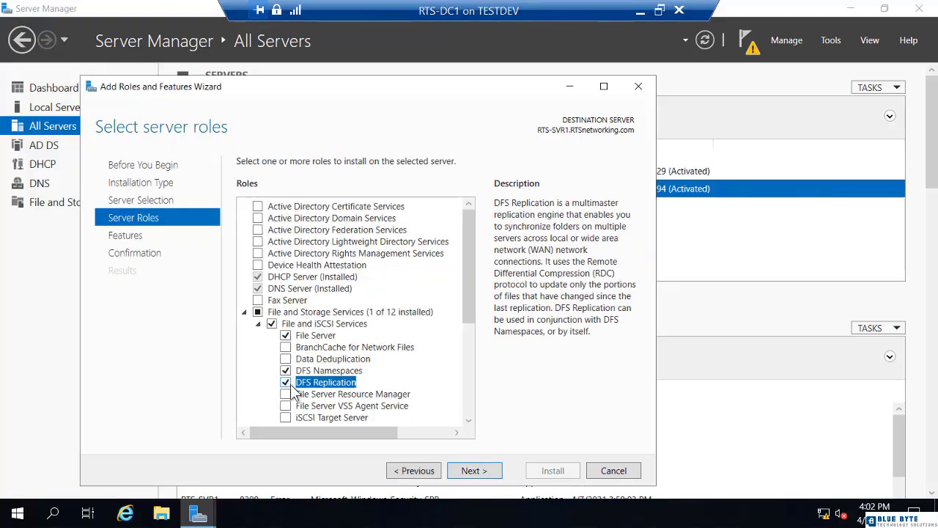
- Start installing the selected DFS role services on RTS-SVR1 without extra features, and close the wizard
click(475, 470)
click(475, 471)
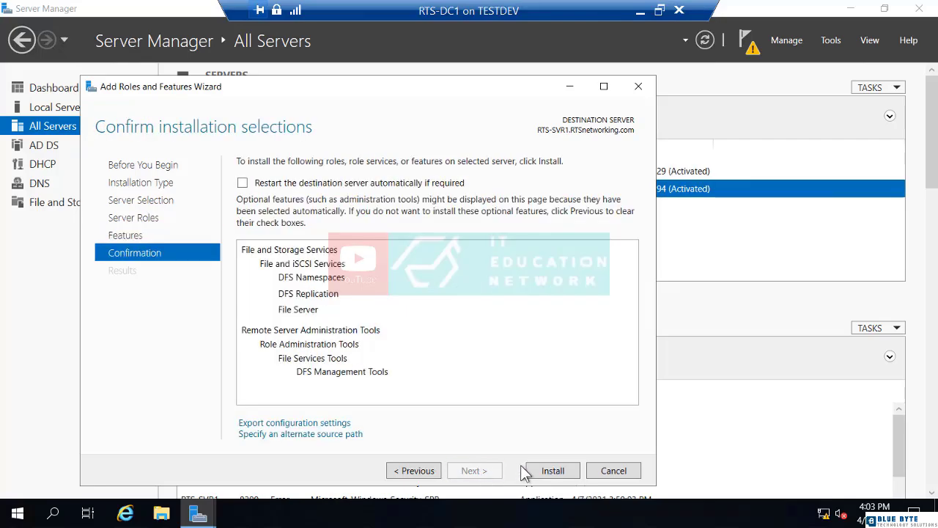
click(540, 473)
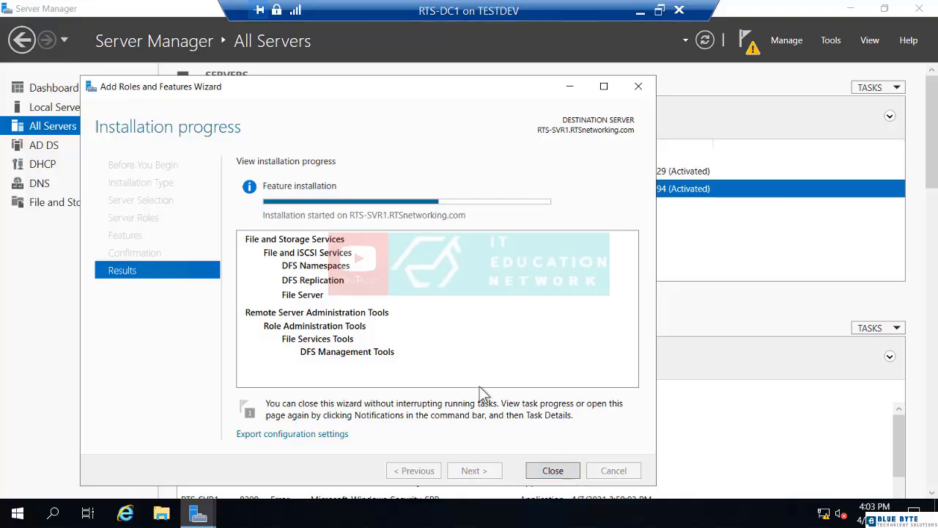
click(553, 471)
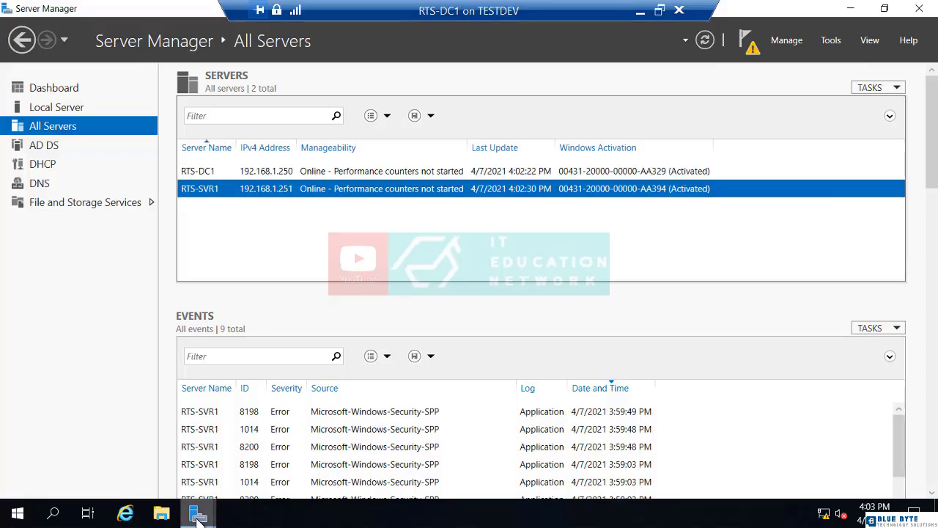
- Bring back the RTS-DC1 role installation wizard to check its progress, and close it
mouse_move(198, 517)
click(253, 460)
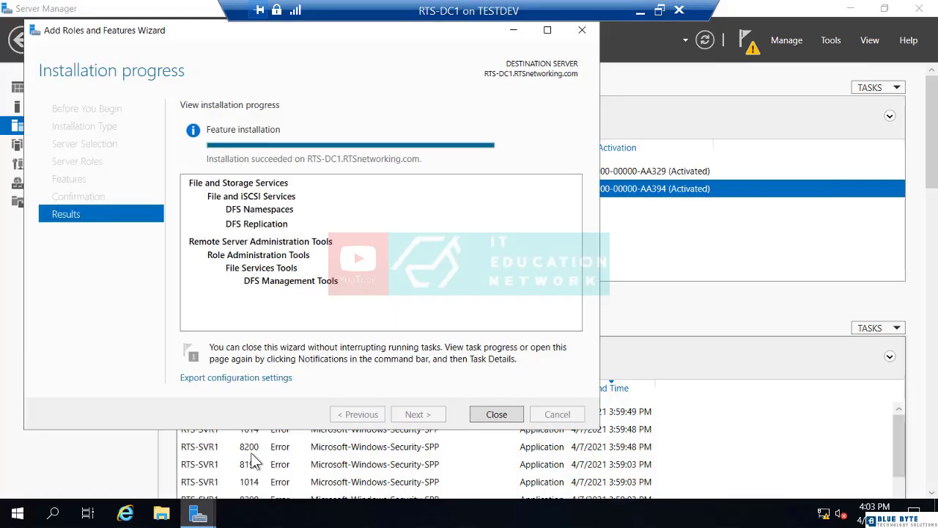
click(496, 415)
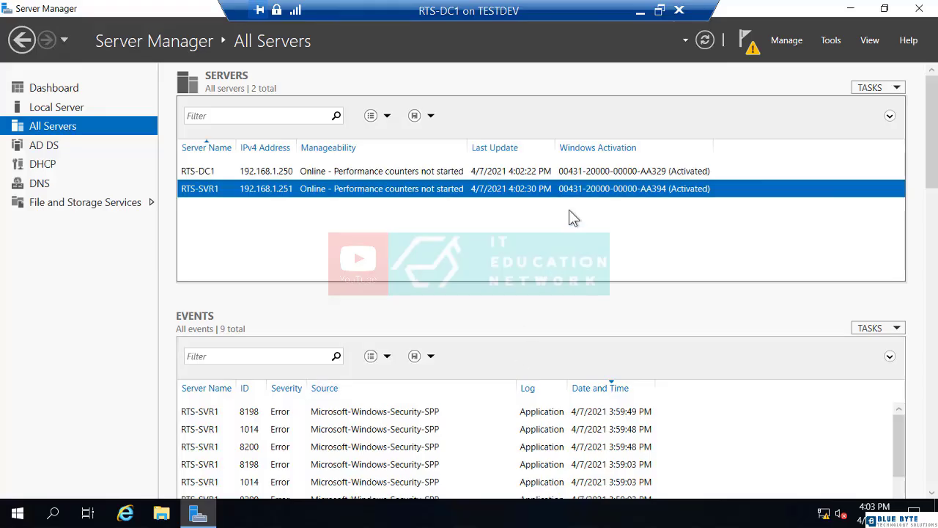
- Switch to the RTS-SVR1 remote desktop session and dismiss the Windows Admin Center message
click(639, 13)
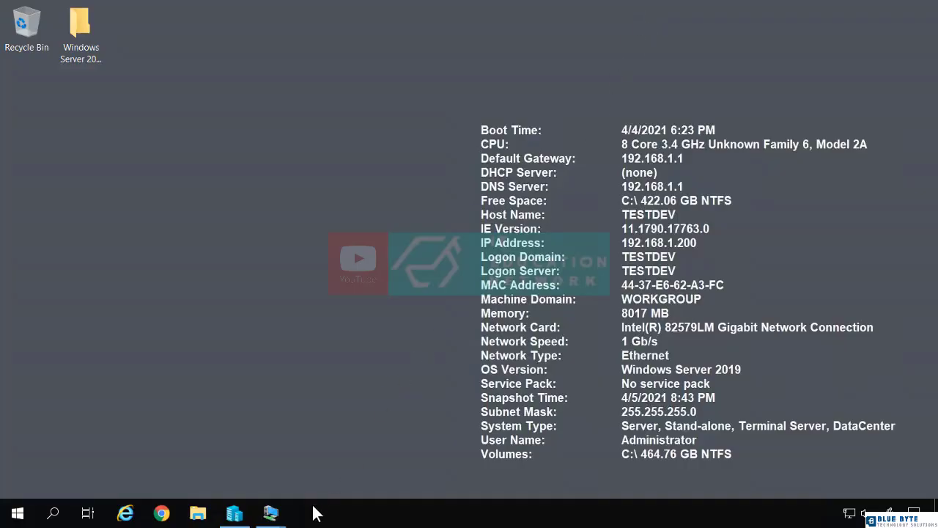
mouse_move(272, 511)
click(309, 475)
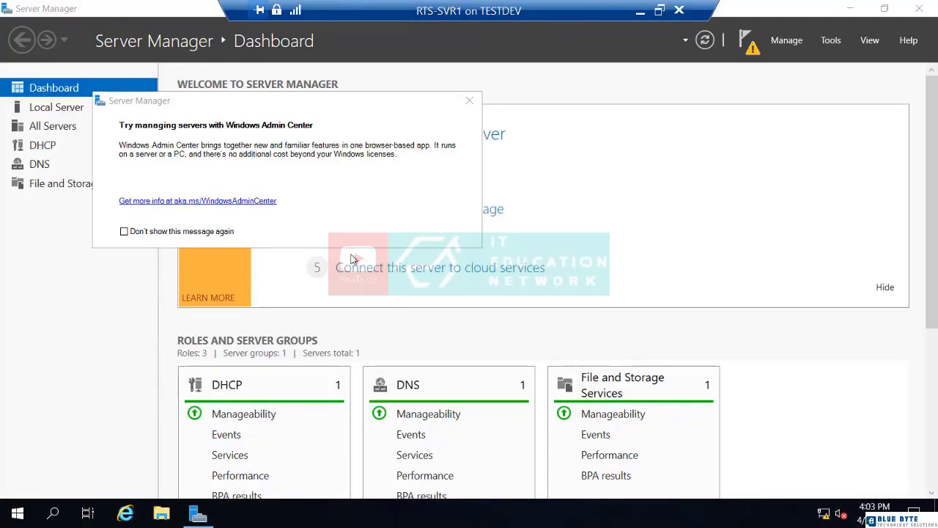
click(469, 101)
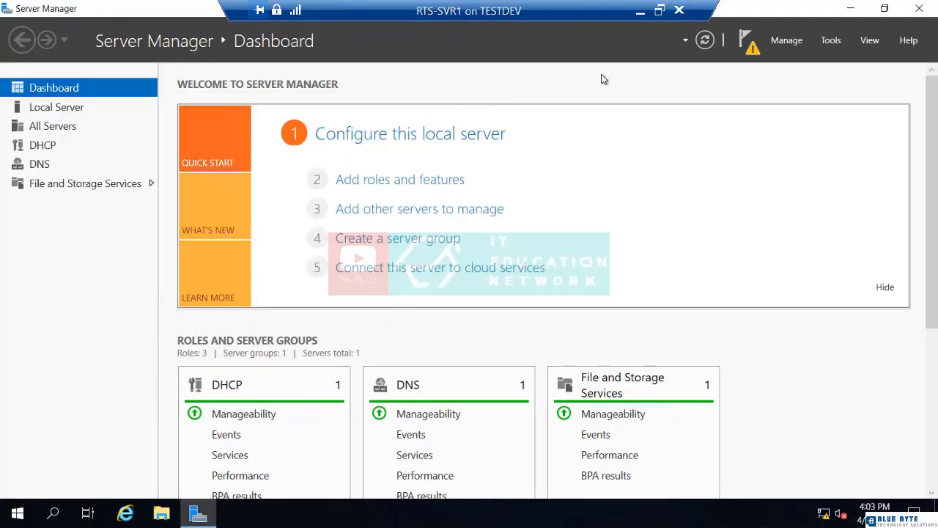
- Minimize Server Manager on RTS-SVR1 and create a desktop folder named East-Sales
click(850, 8)
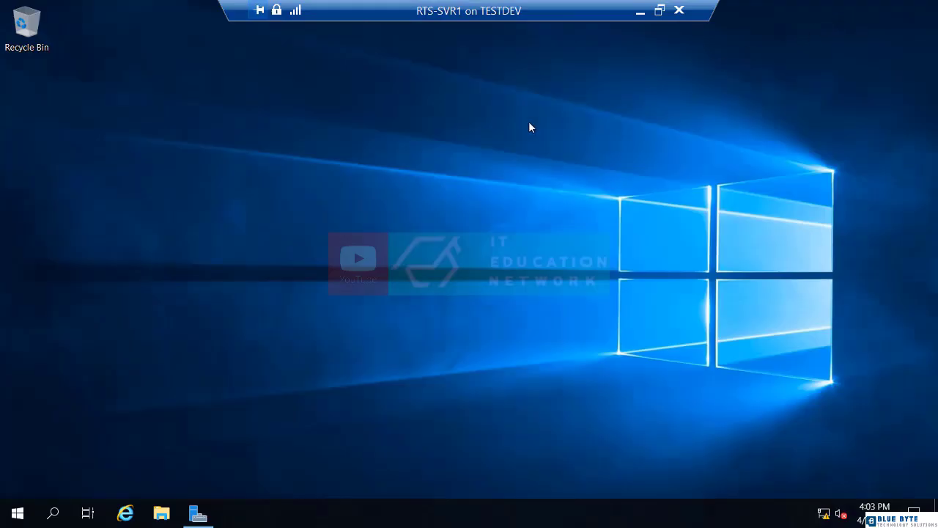
right_click(206, 194)
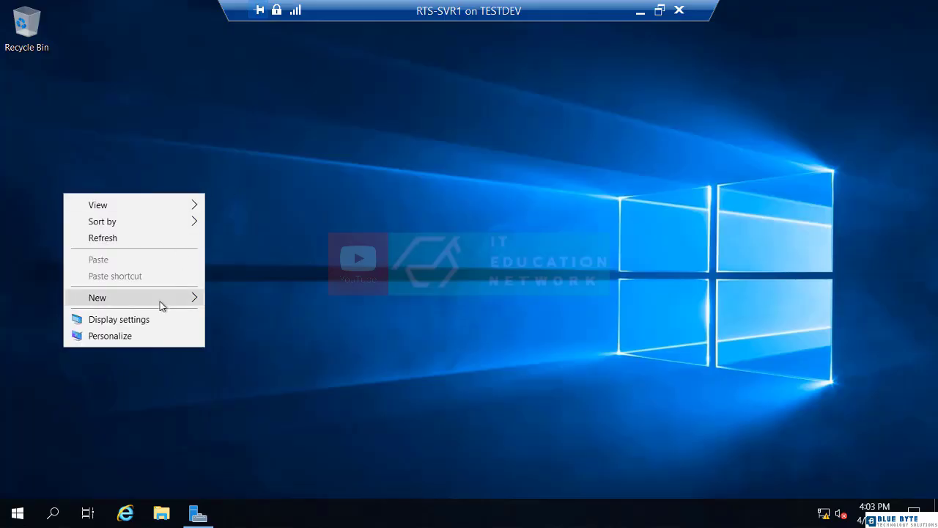
mouse_move(162, 305)
click(249, 300)
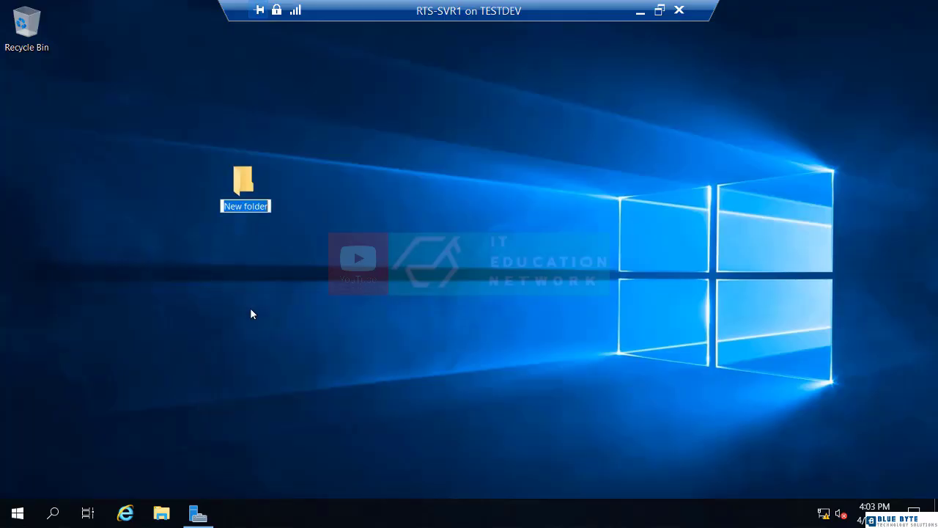
text(East-S)
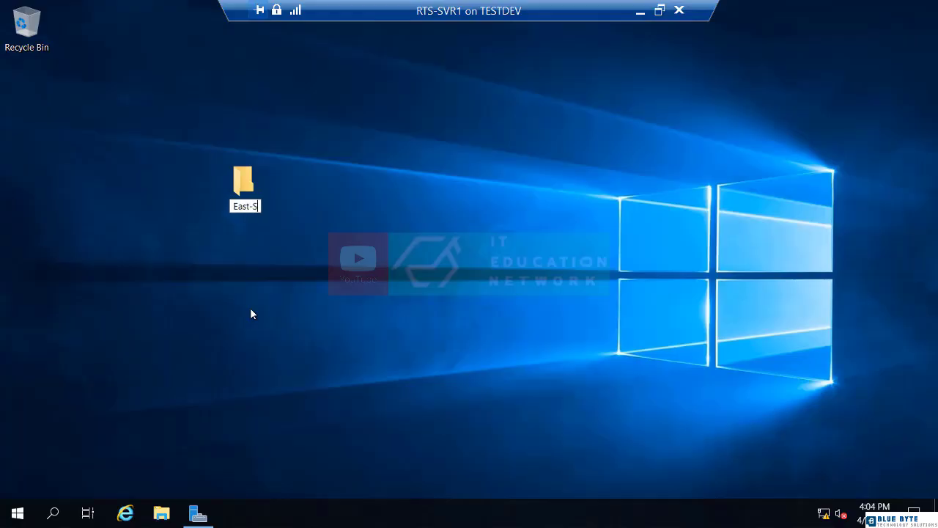
text(ales)
key(Return)
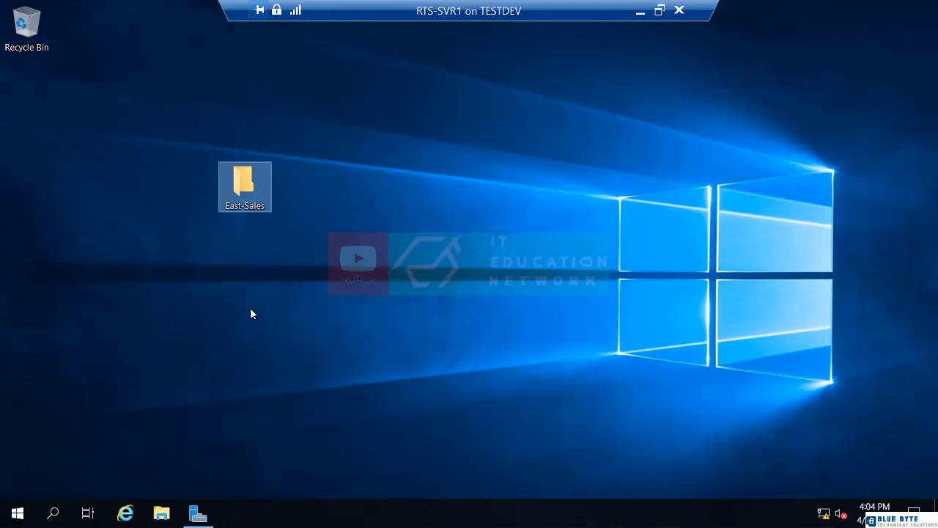
- Share the East-Sales folder on the network through Advanced Sharing, using the share name East-Sales
right_click(241, 196)
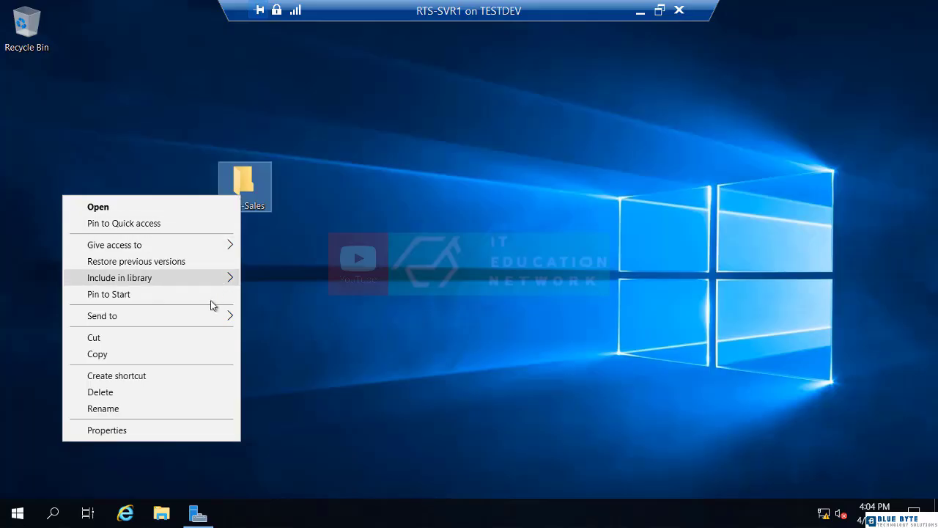
click(186, 431)
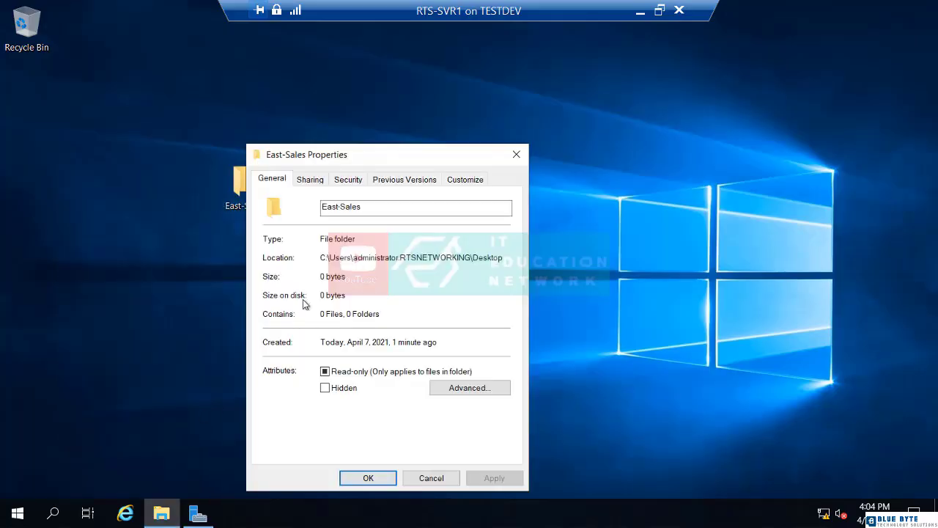
click(309, 182)
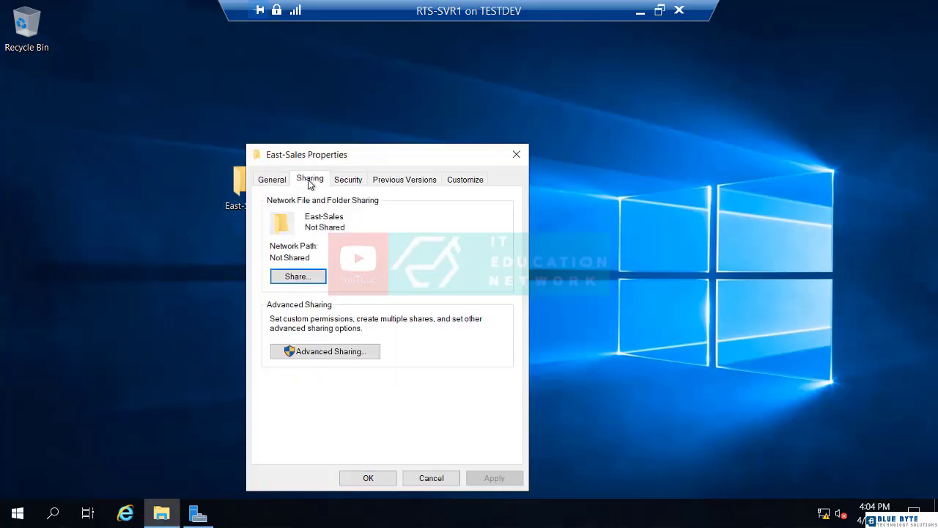
click(309, 351)
click(268, 206)
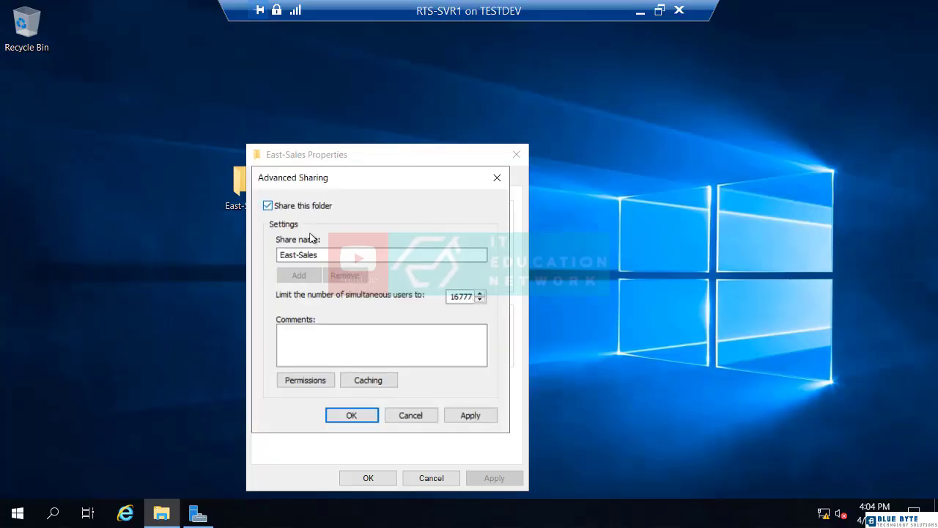
click(350, 416)
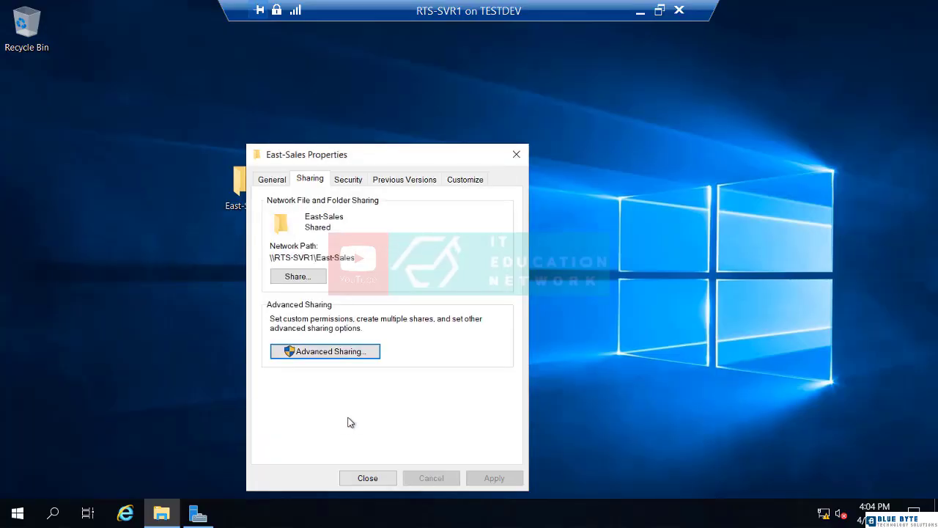
click(368, 477)
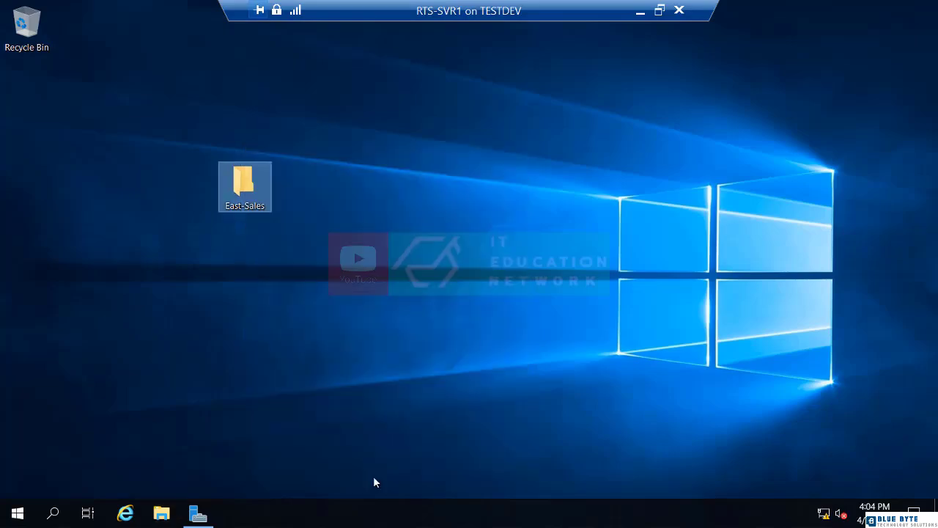
- Create a text document named Jan-Sales inside the East-Sales folder and close the folder window
double_click(252, 197)
right_click(368, 195)
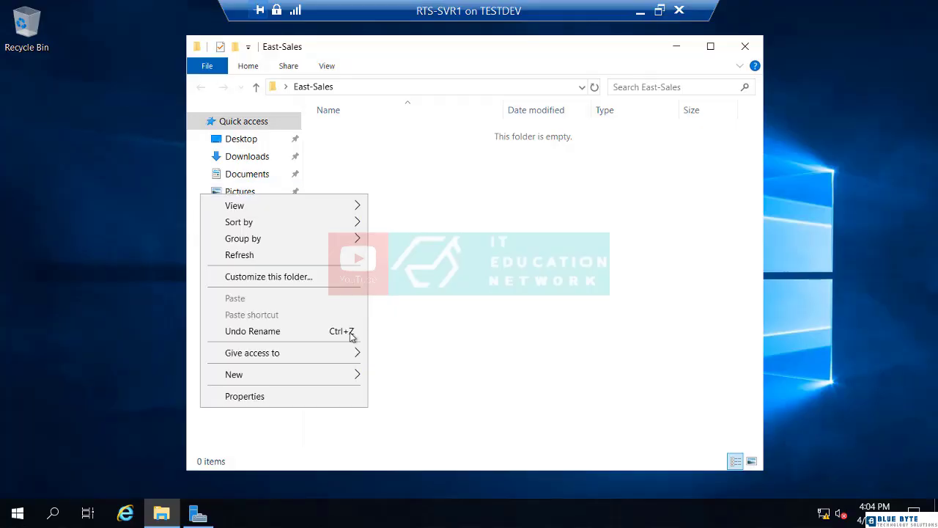
mouse_move(329, 379)
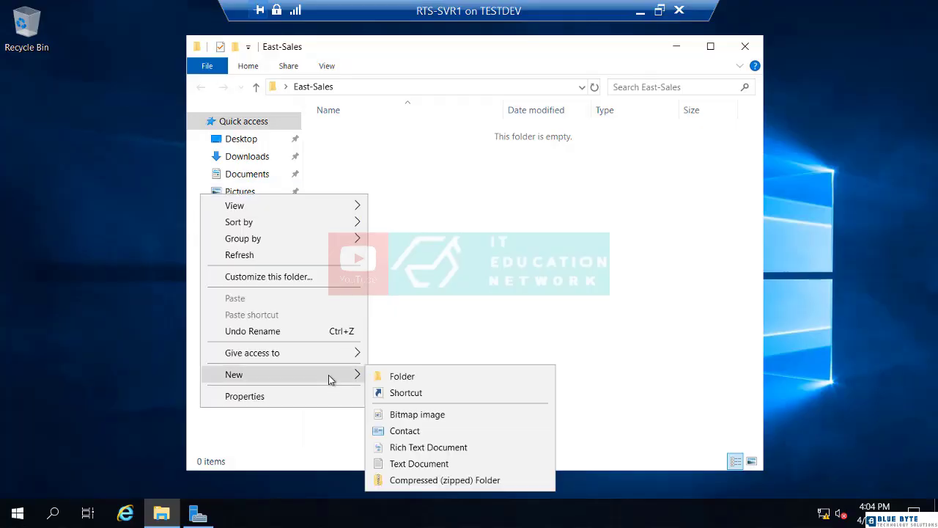
click(408, 463)
text(Jan-)
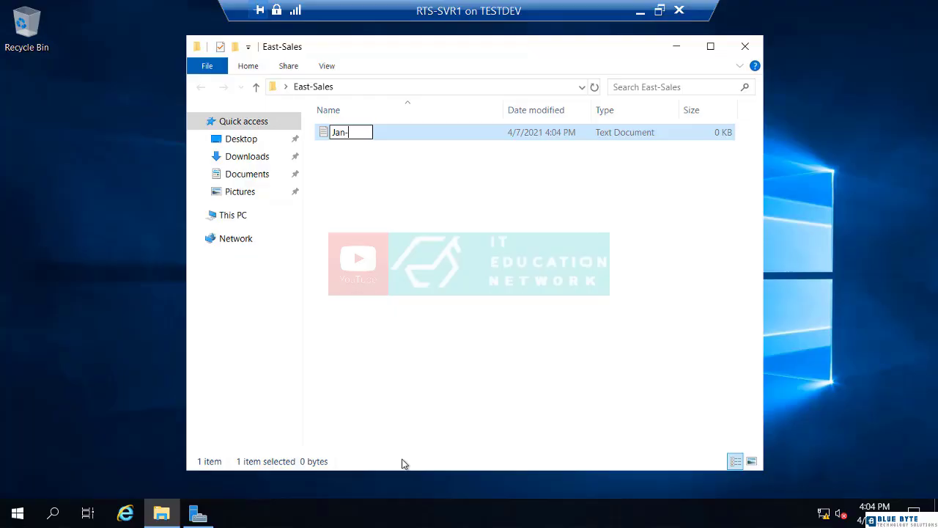
text(Sales)
click(400, 370)
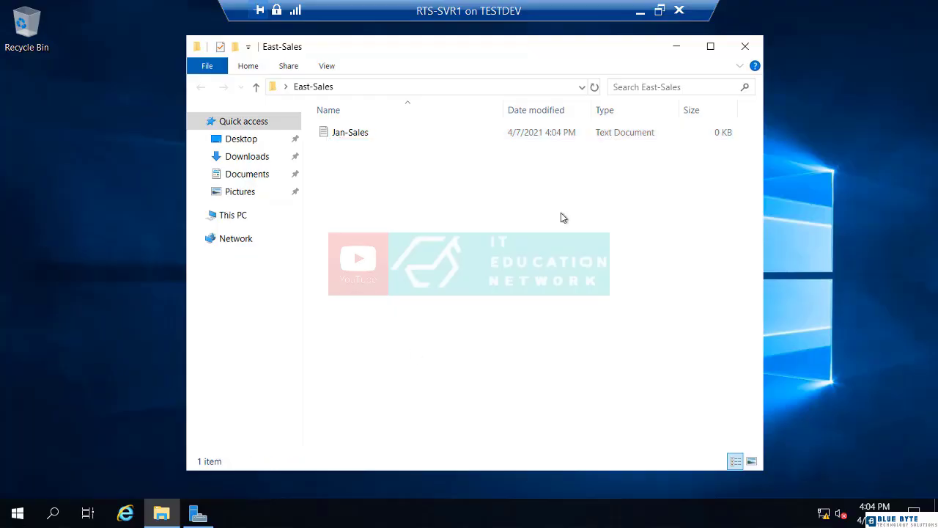
click(745, 46)
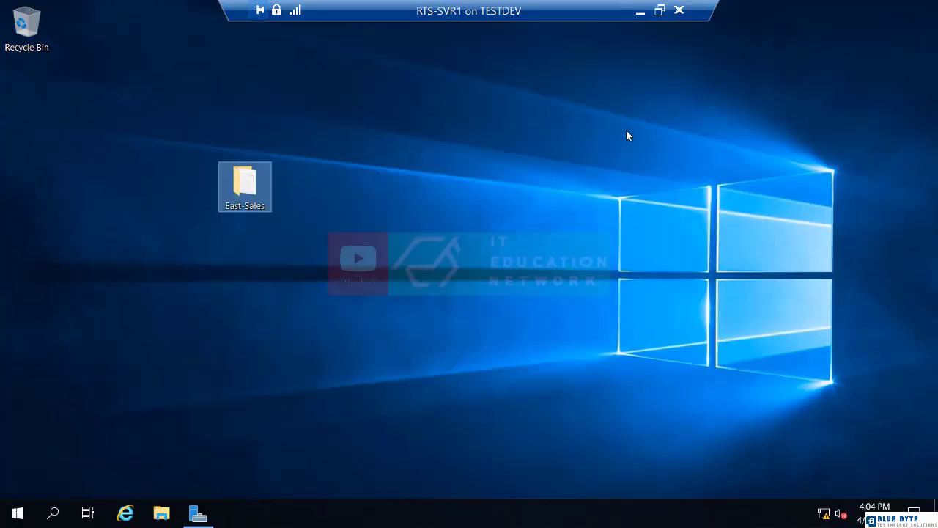
- Browse to \\rts-svr1 from the Run dialog, check the contents of the East-Sales share, and close the window
right_click(18, 513)
click(68, 439)
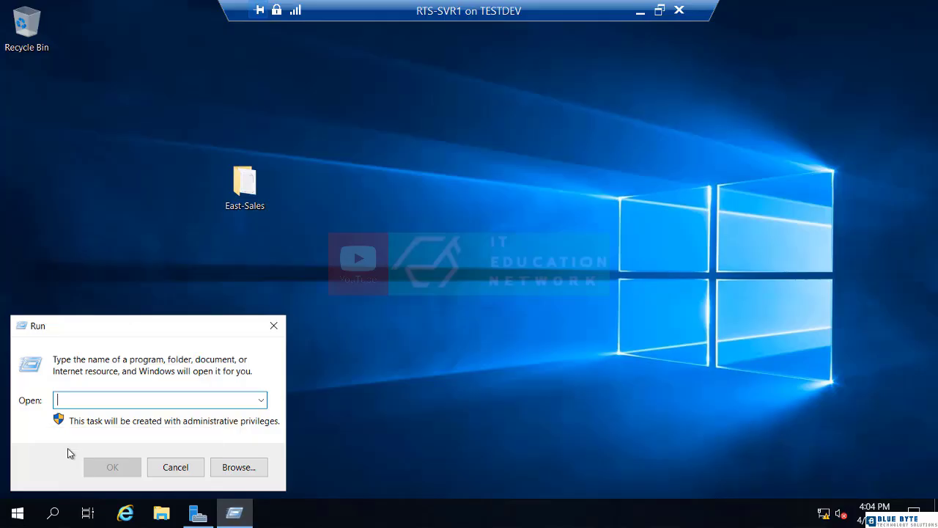
text(\rts-)
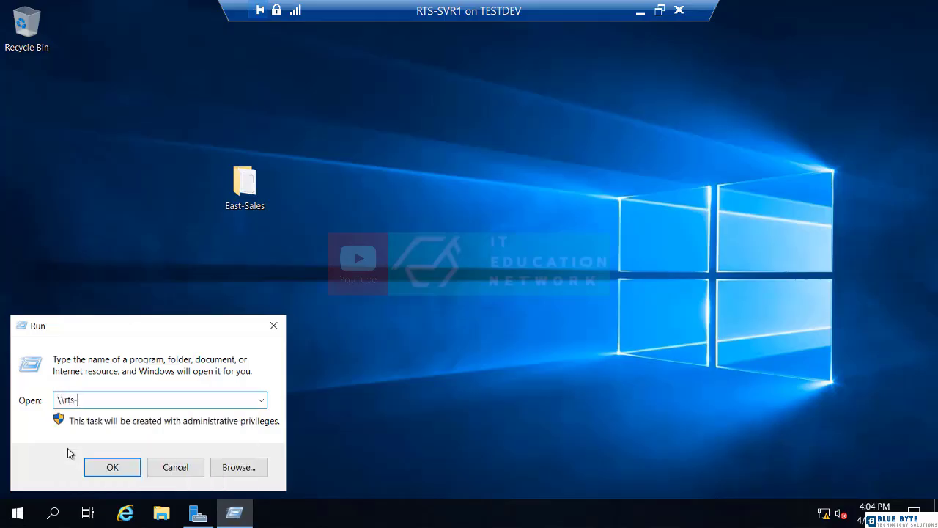
text(svr1)
key(Return)
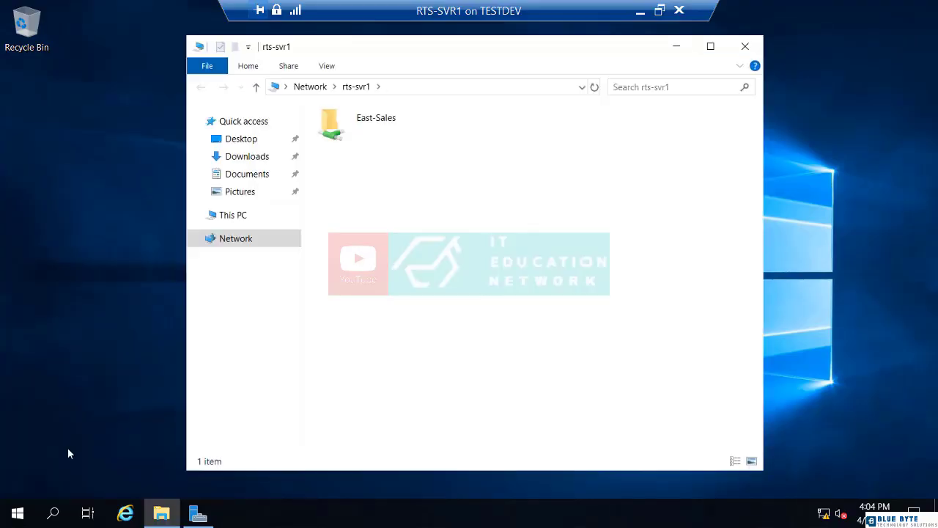
double_click(338, 132)
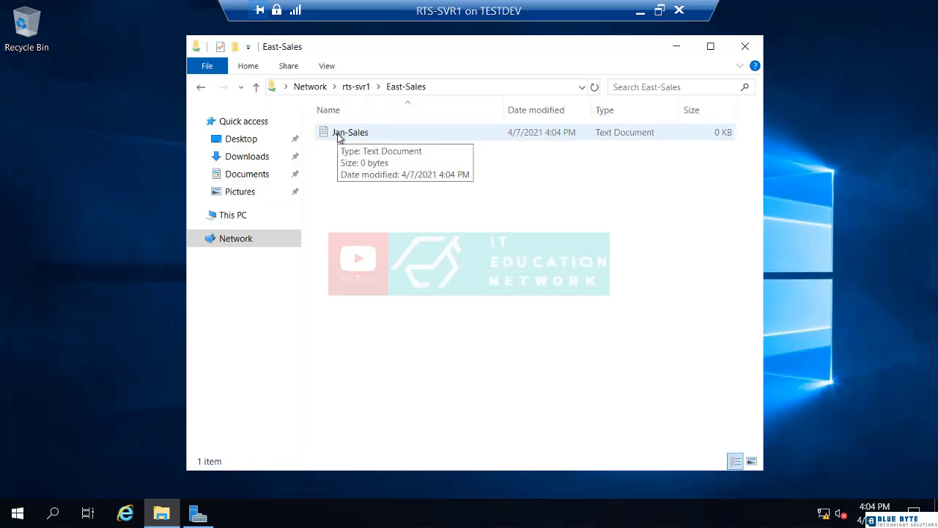
click(745, 47)
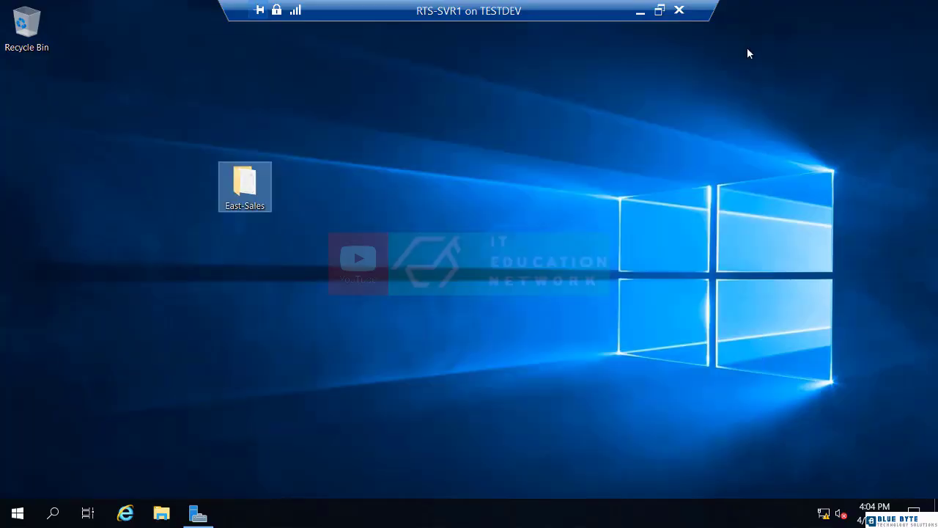
- Switch to the RTS-DC1 virtual machine session and minimize Server Manager to show its desktop
click(642, 16)
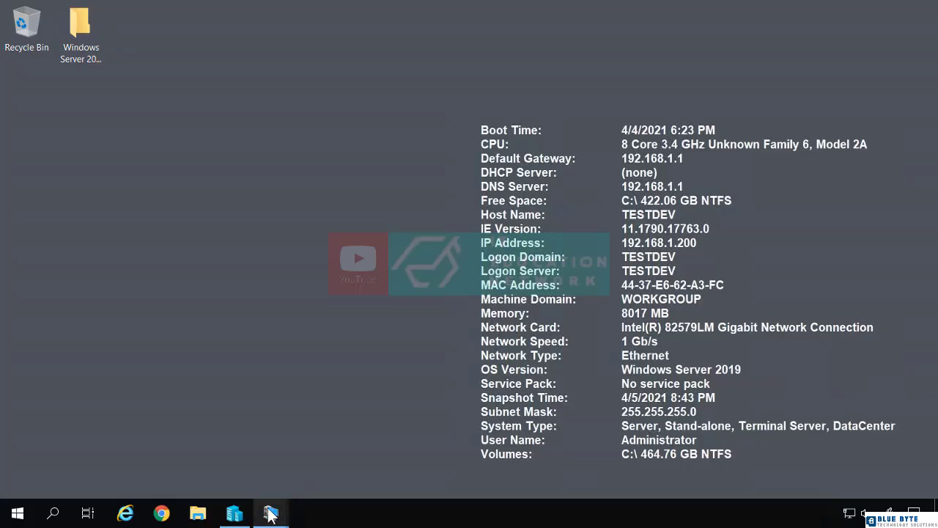
mouse_move(269, 511)
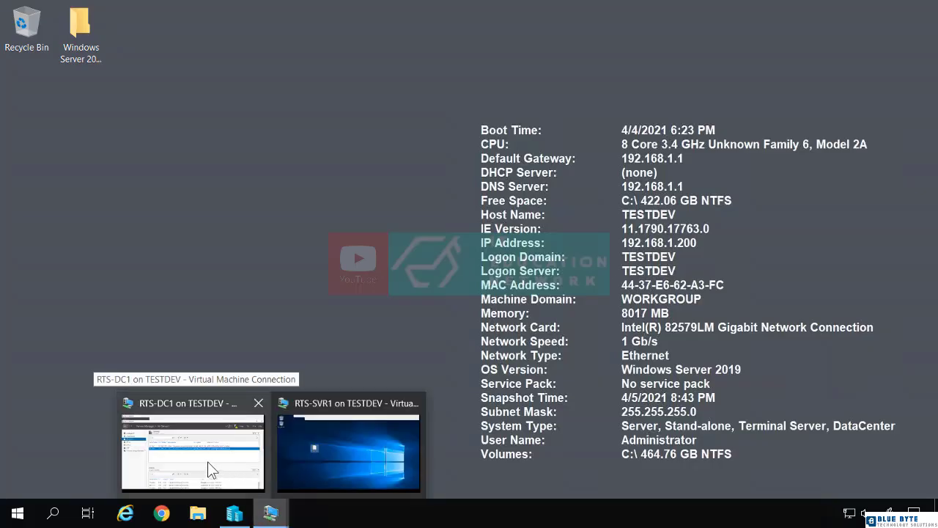
click(210, 469)
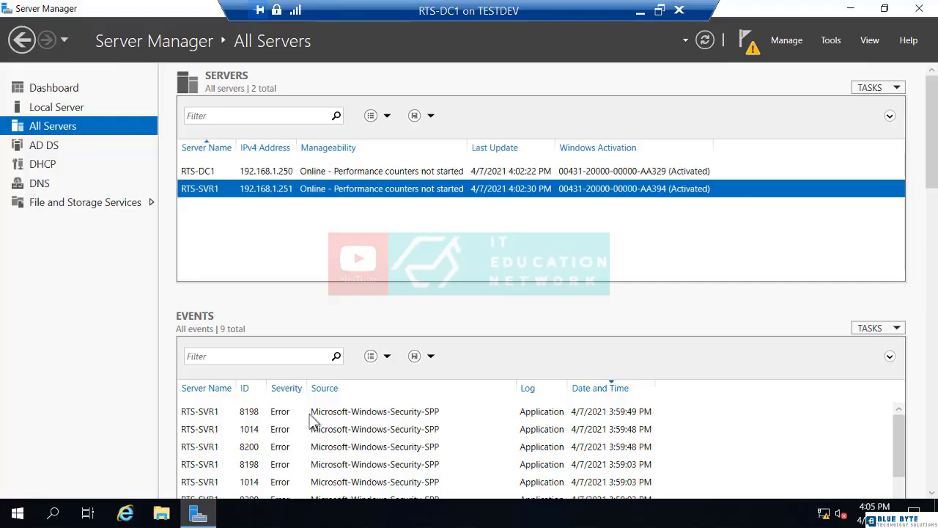
click(849, 10)
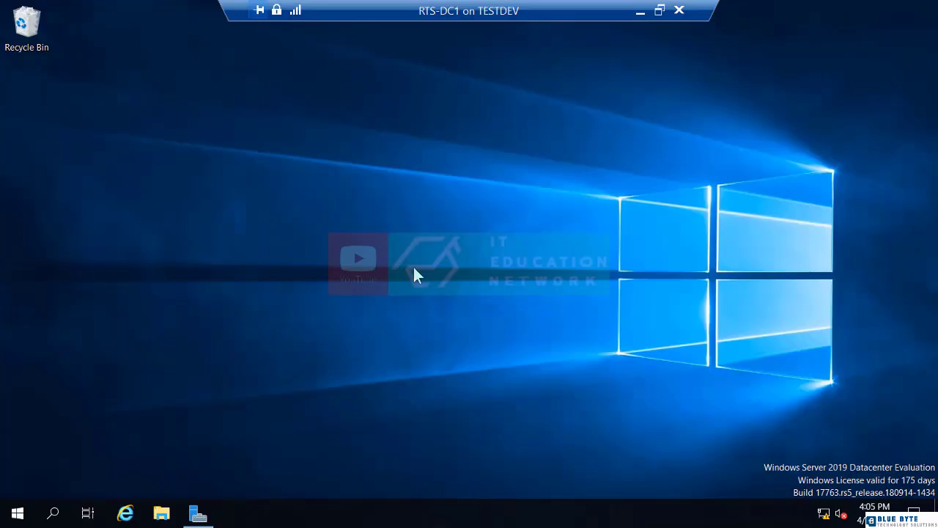
- Open \\rts-svr1 from RTS-DC1 with the Run dialog, check the East-Sales share's contents, and minimize the window
right_click(17, 511)
click(74, 442)
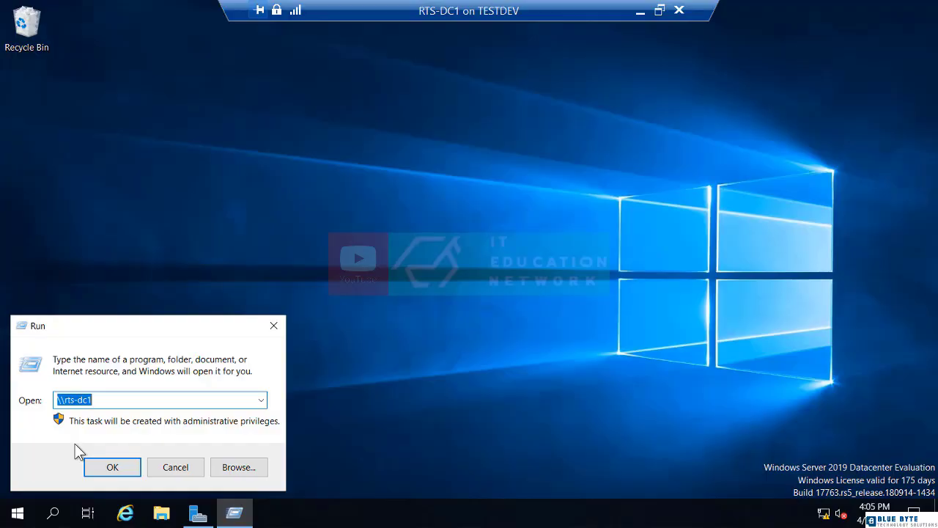
text(\rts-svr1)
key(Return)
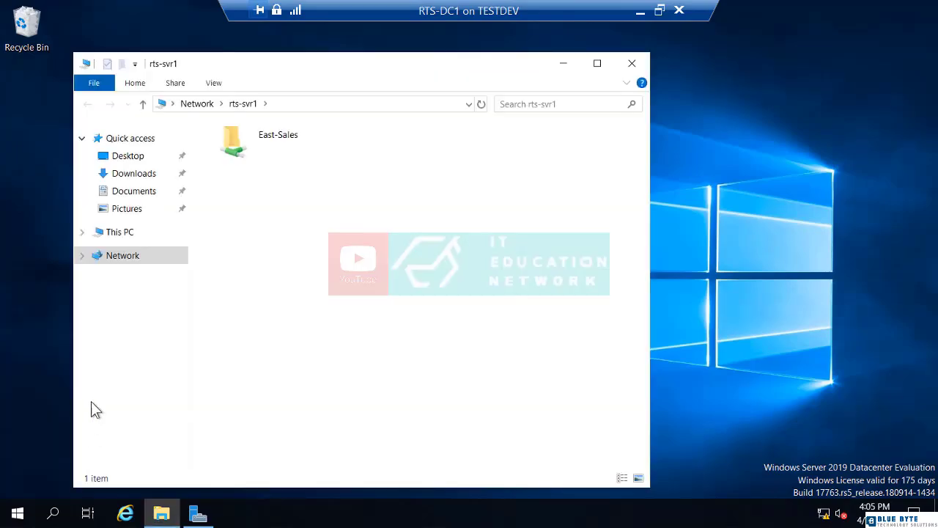
click(299, 100)
click(298, 101)
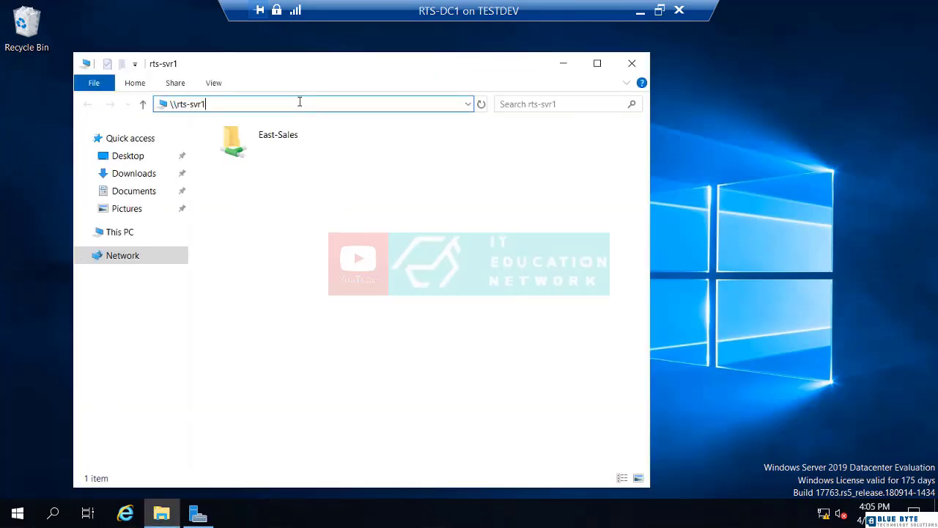
double_click(265, 140)
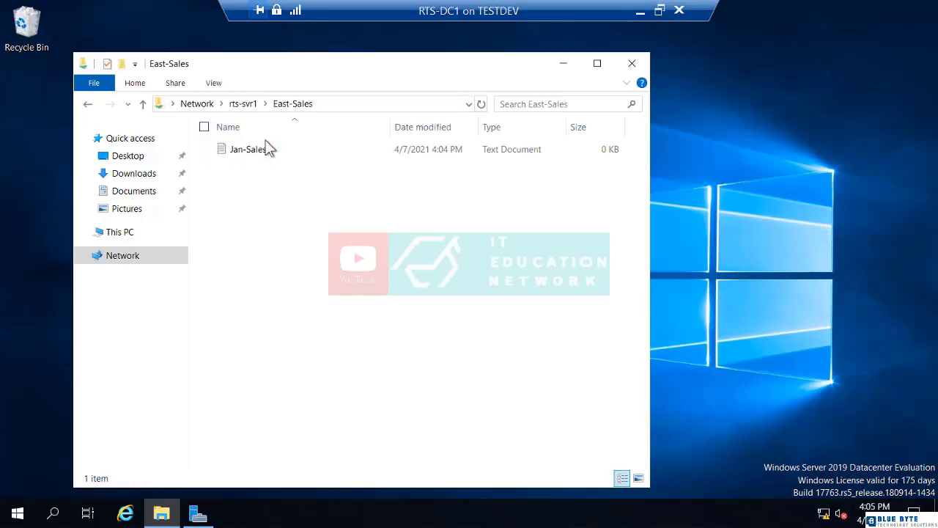
click(562, 65)
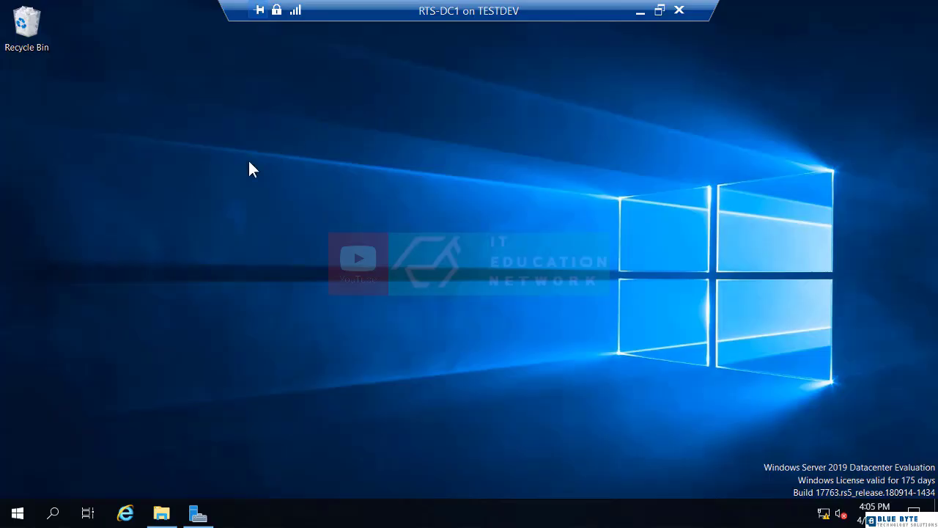
- Create a folder named SW-Sales on the RTS-DC1 desktop
right_click(206, 192)
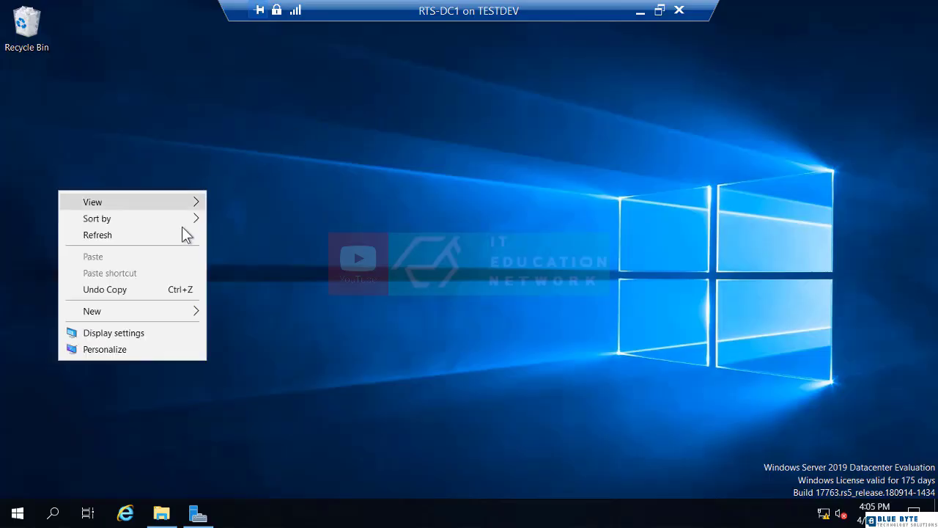
mouse_move(166, 314)
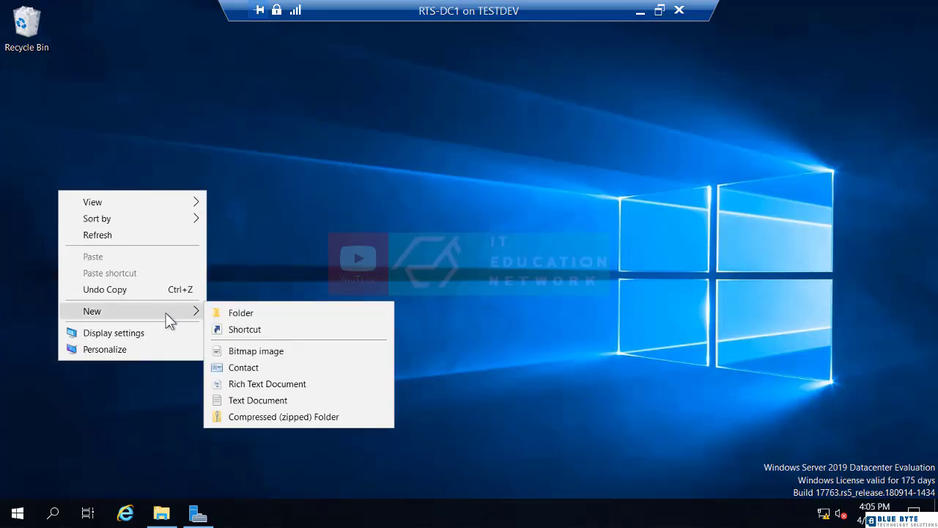
click(227, 314)
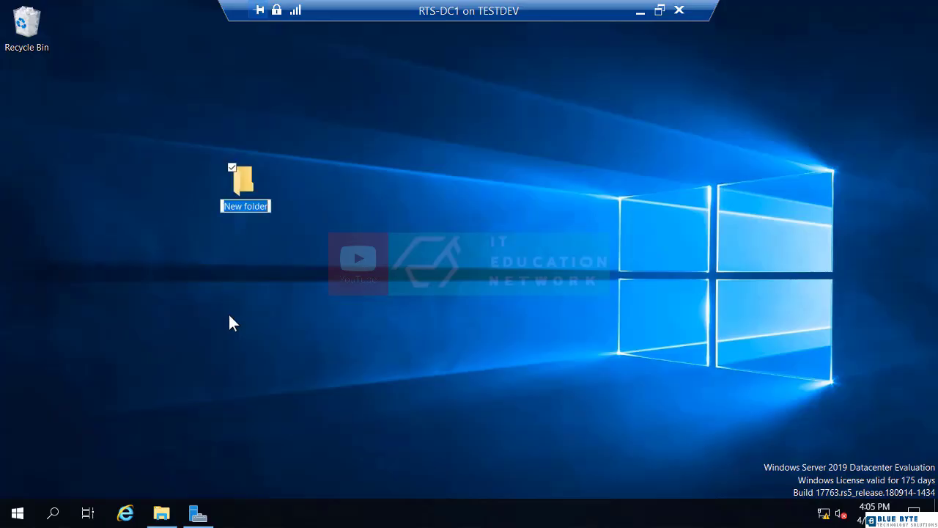
text(SW)
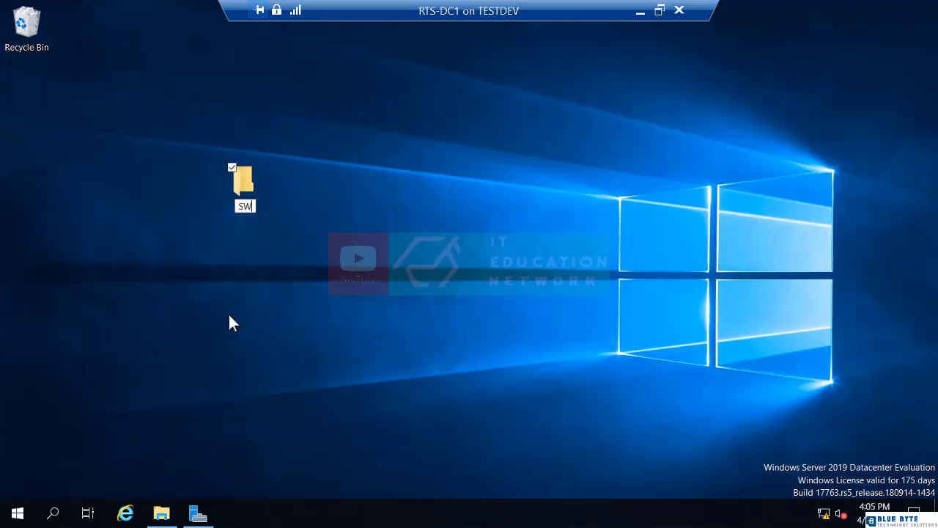
text(-Sales)
key(Return)
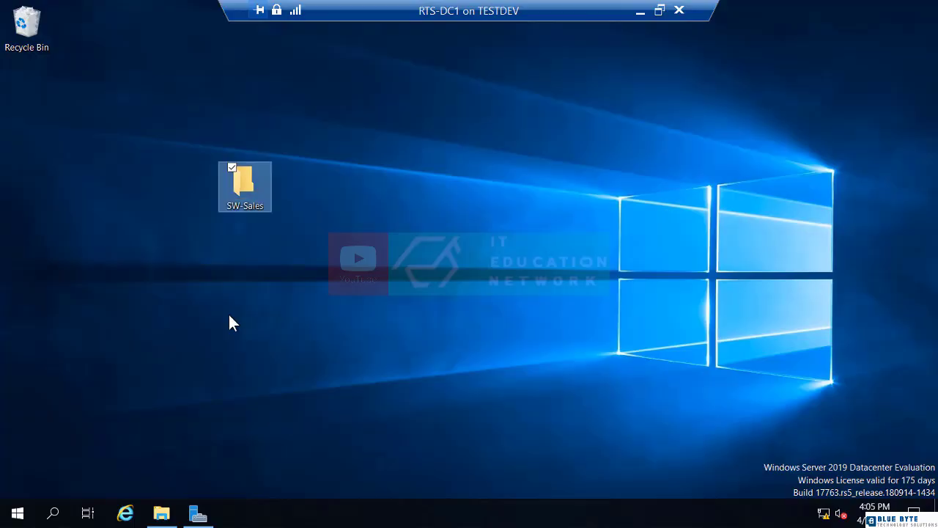
- Share the SW-Sales desktop folder through Advanced Sharing under its default share name and close its properties
right_click(246, 192)
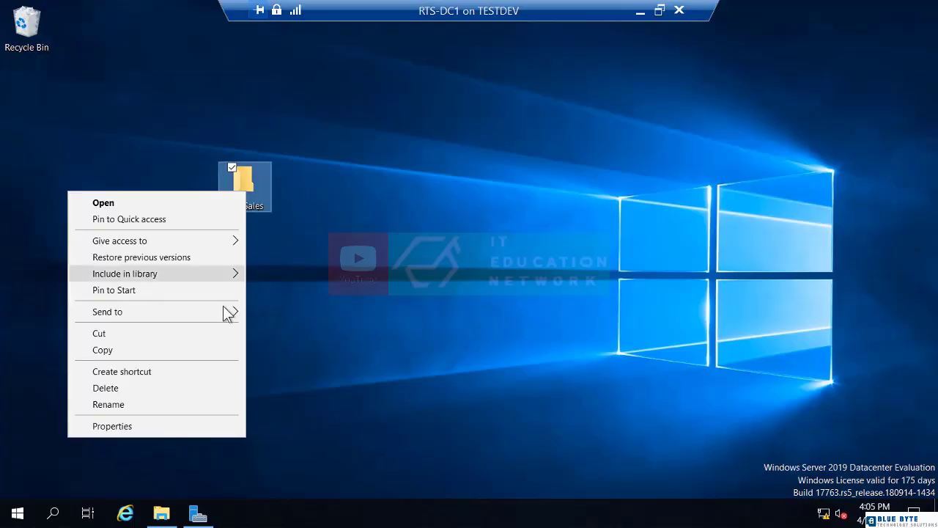
click(189, 427)
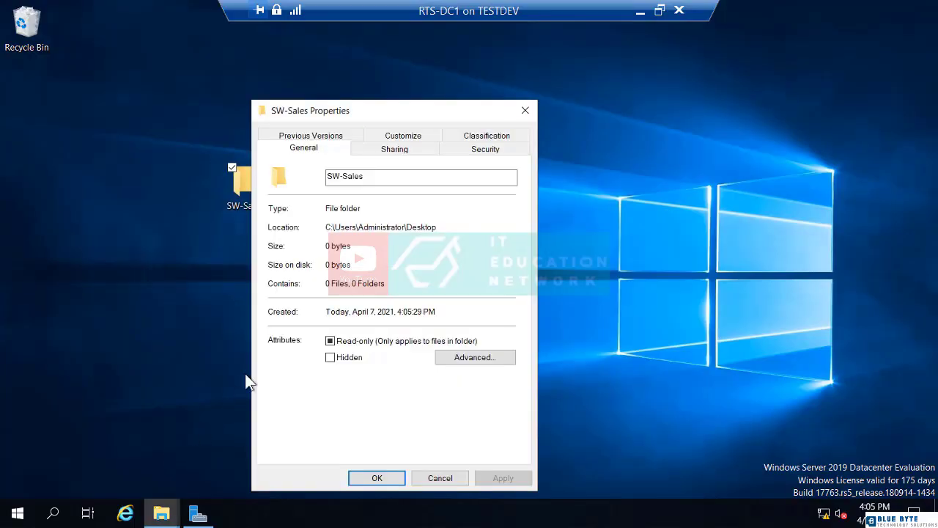
click(396, 150)
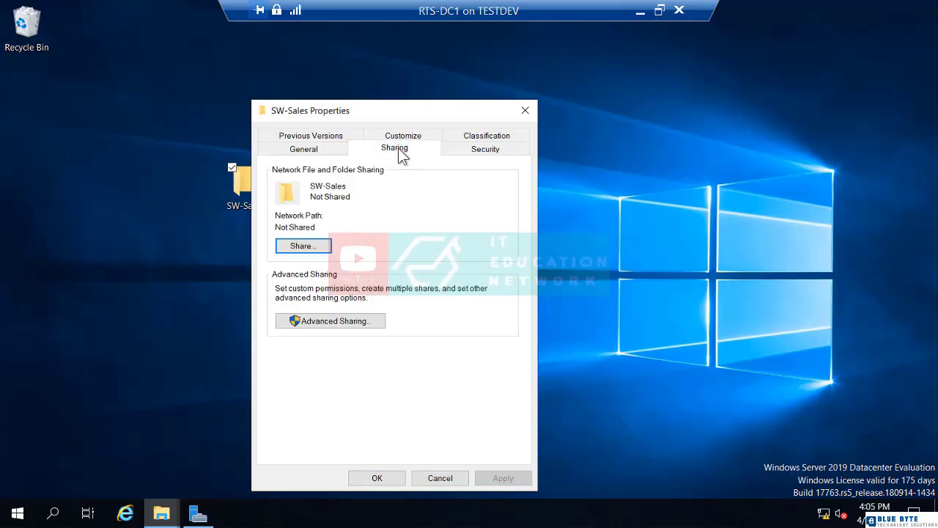
click(326, 321)
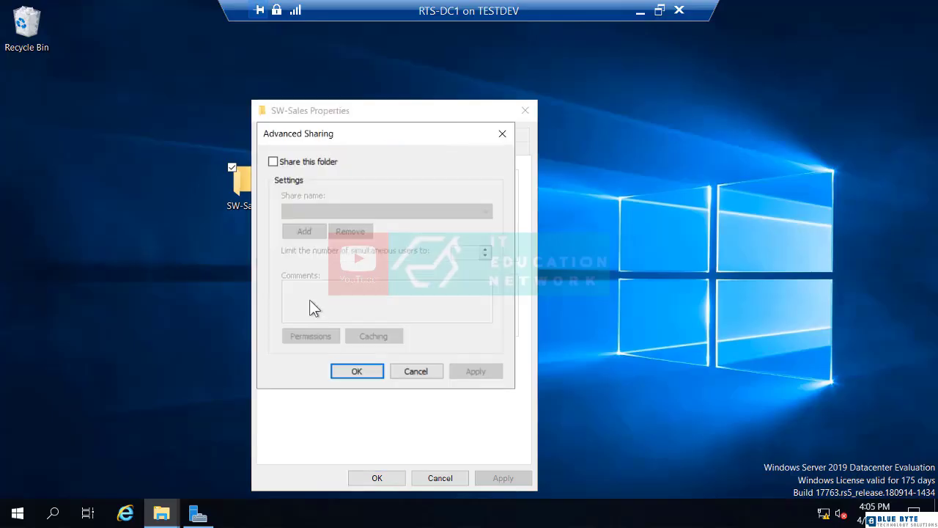
click(282, 164)
click(363, 372)
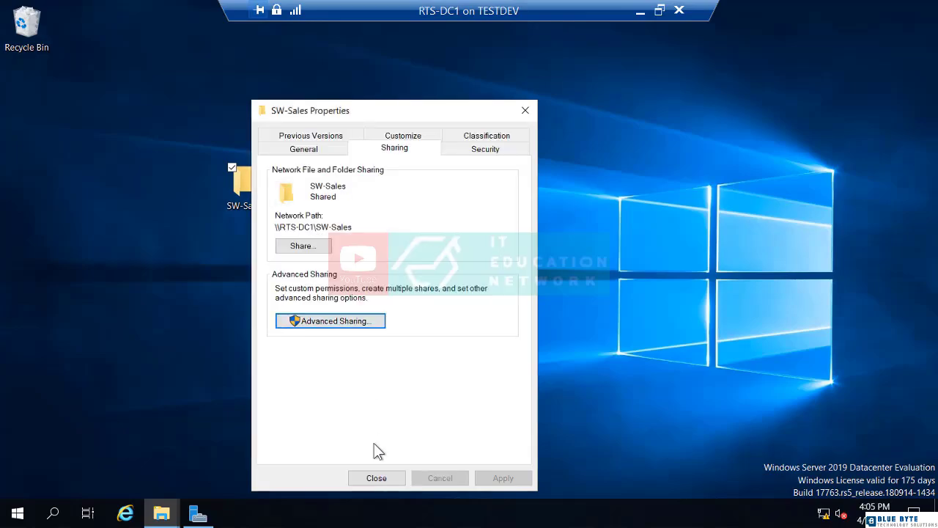
click(376, 477)
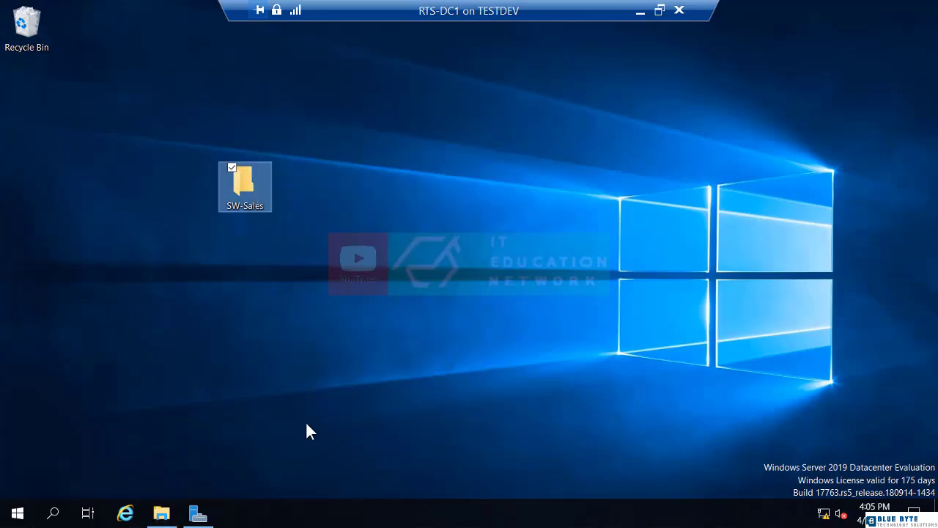
- Browse to \\rts-dc1 in the minimized File Explorer window, check the server's shared folders, and close the window
click(161, 513)
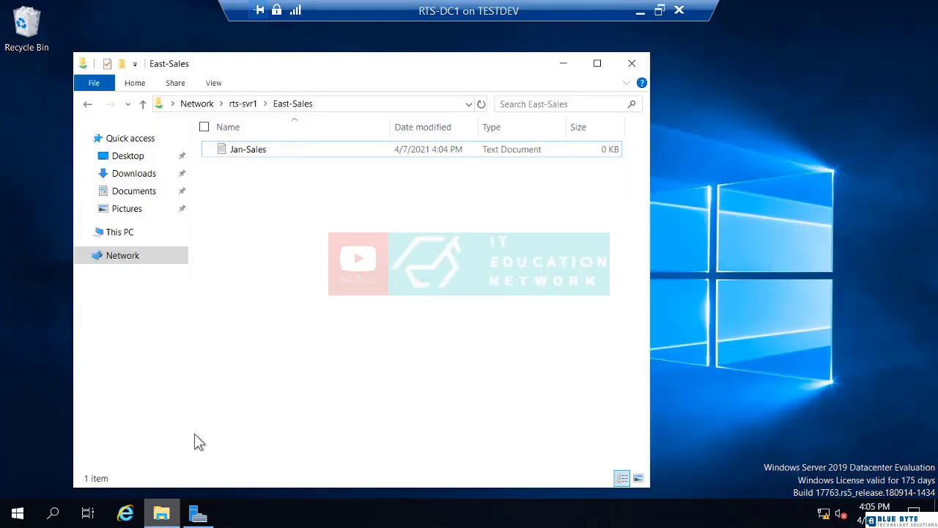
click(340, 104)
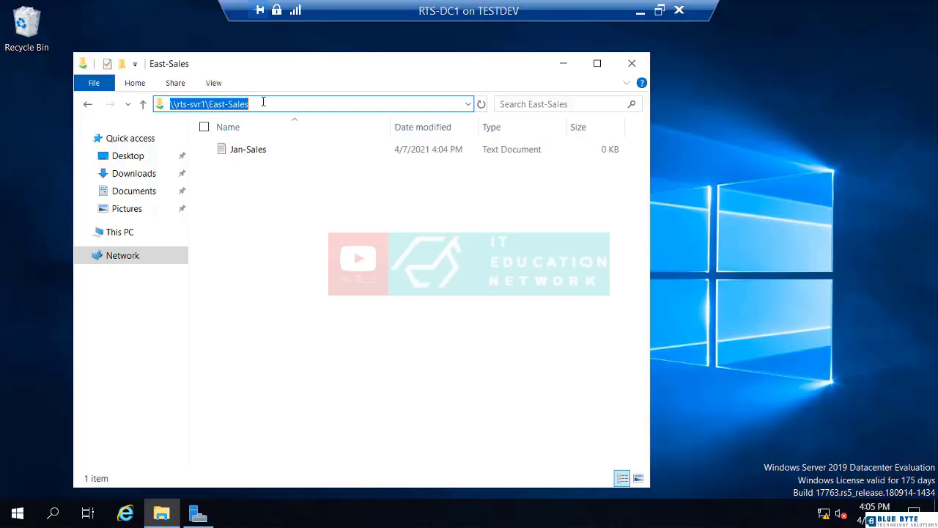
text(\rts-dc1)
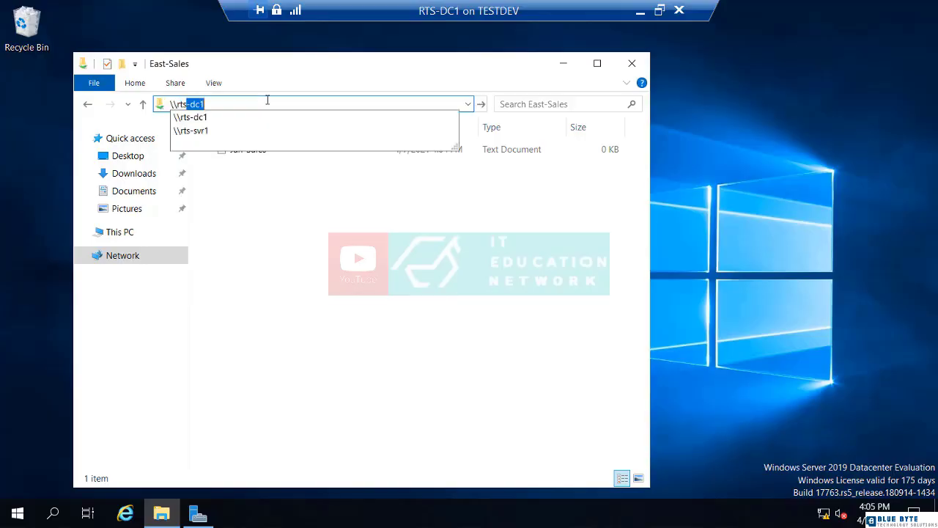
key(Return)
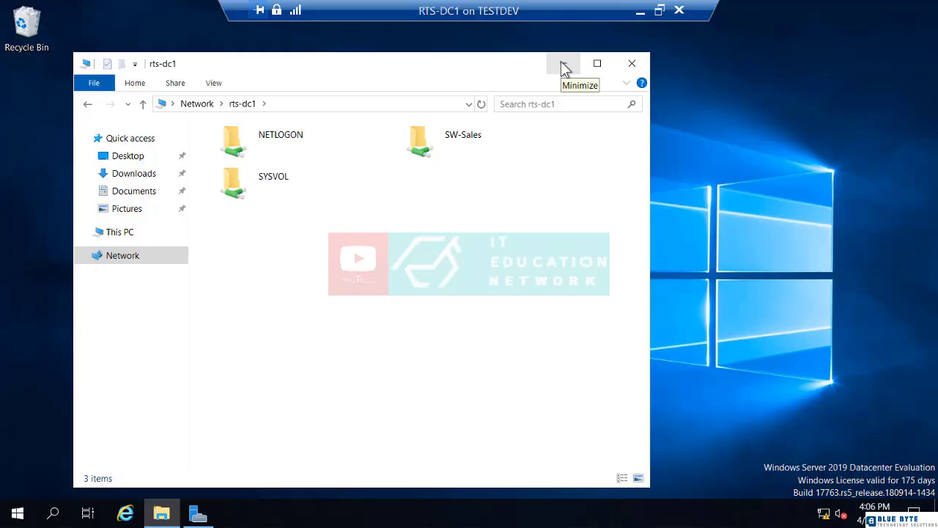
click(633, 66)
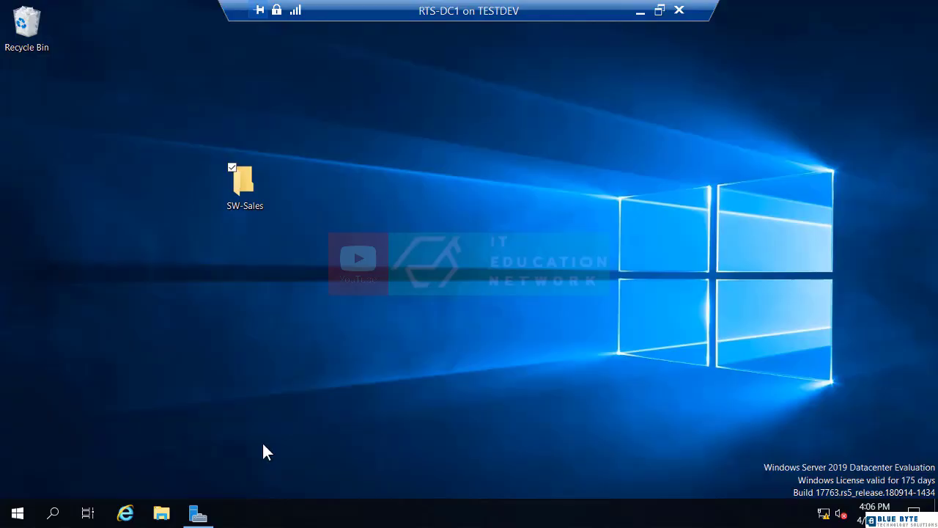
- Restore Server Manager and open the DFS Management console
click(198, 513)
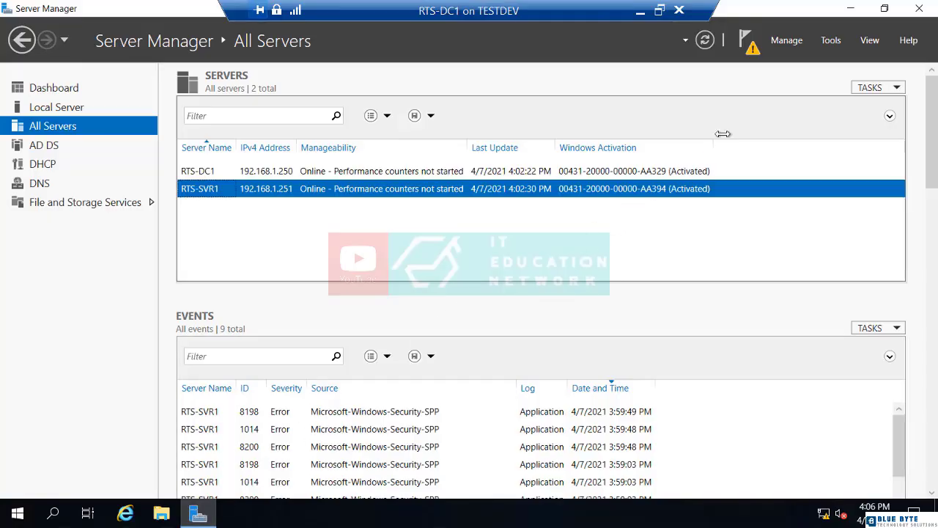
click(830, 40)
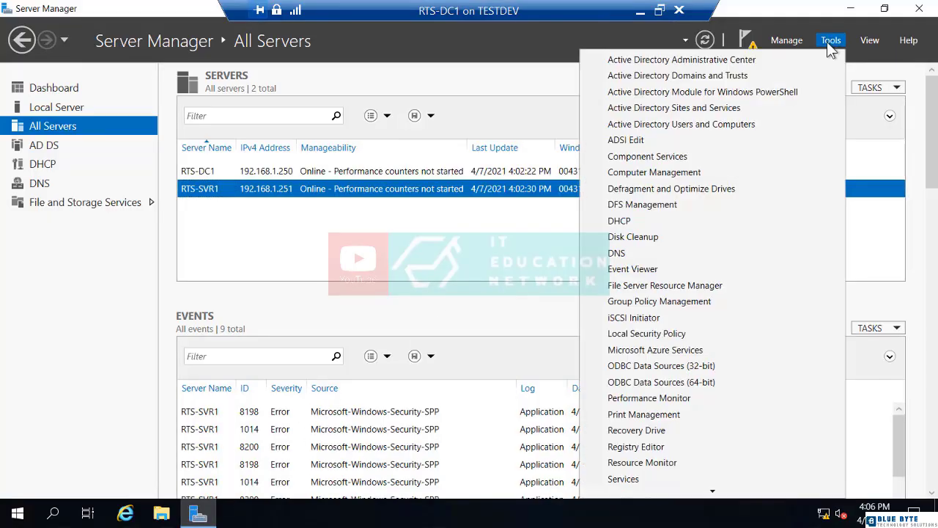
click(646, 209)
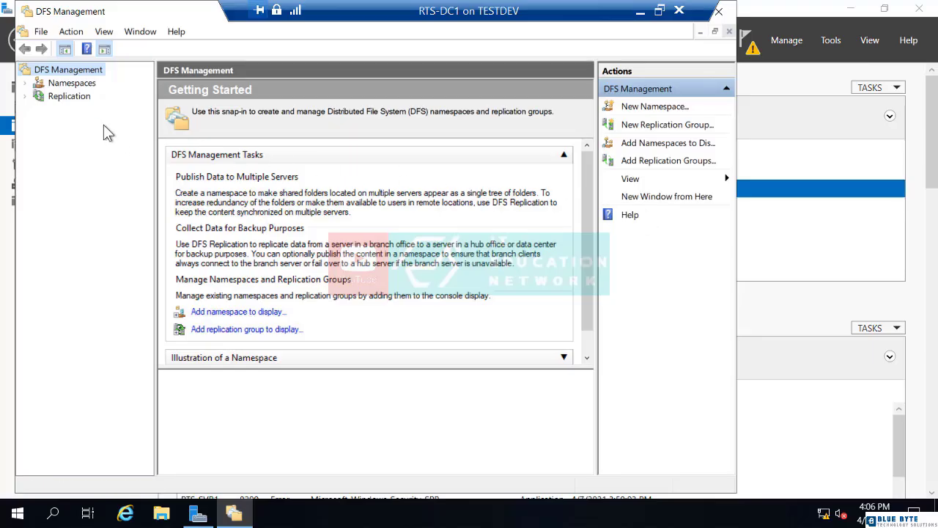
- Start a new DFS namespace hosted on server rts-dc1 and name it Sales
click(65, 86)
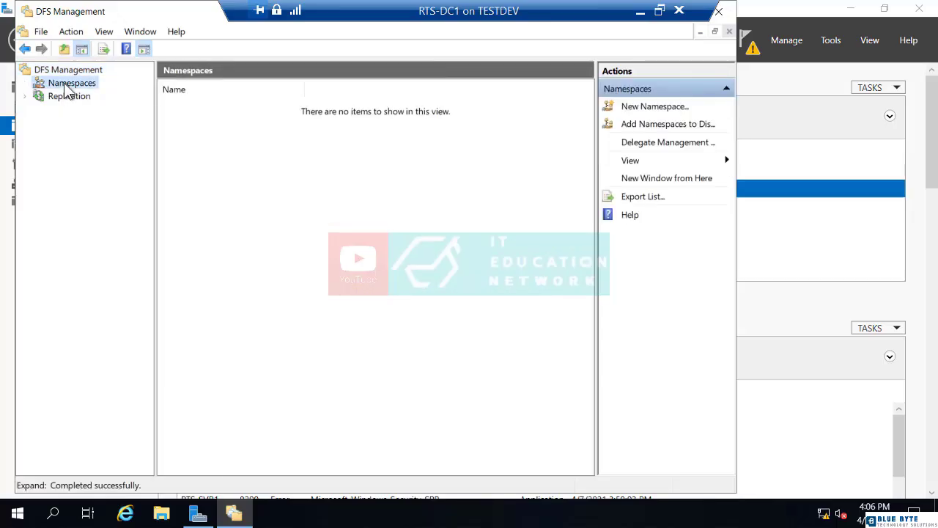
right_click(65, 86)
click(81, 96)
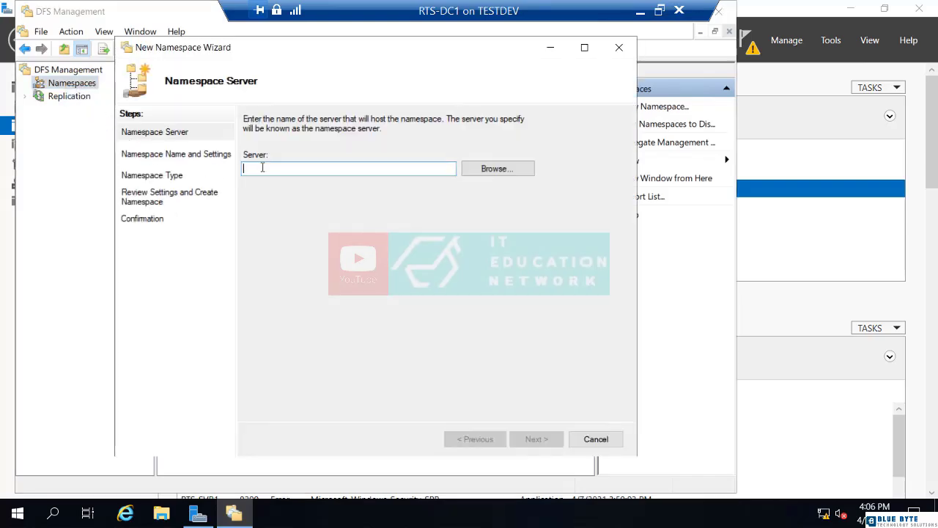
text(rts-dc1)
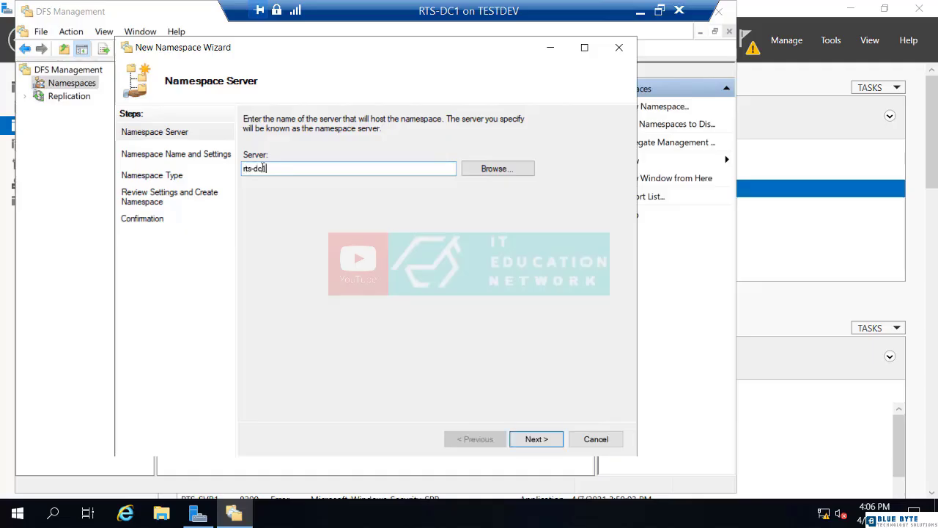
click(534, 442)
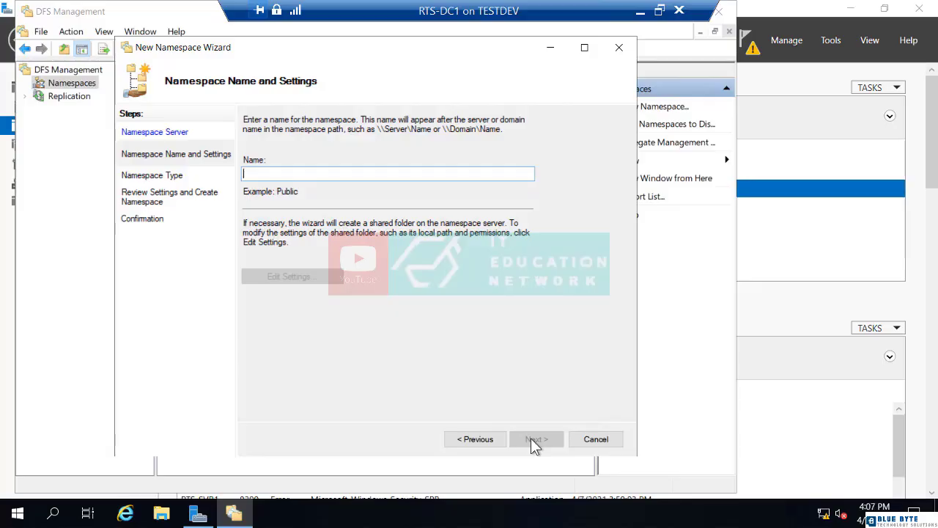
text(Sales)
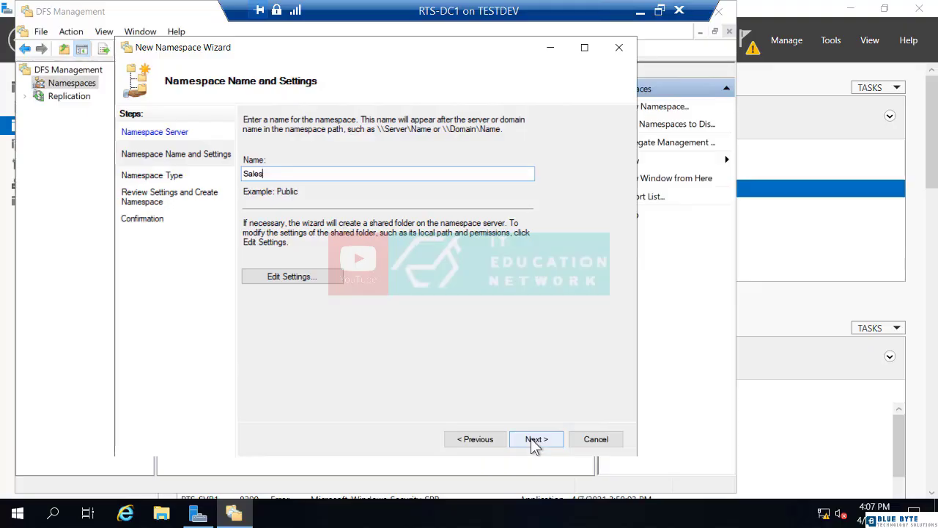
click(534, 439)
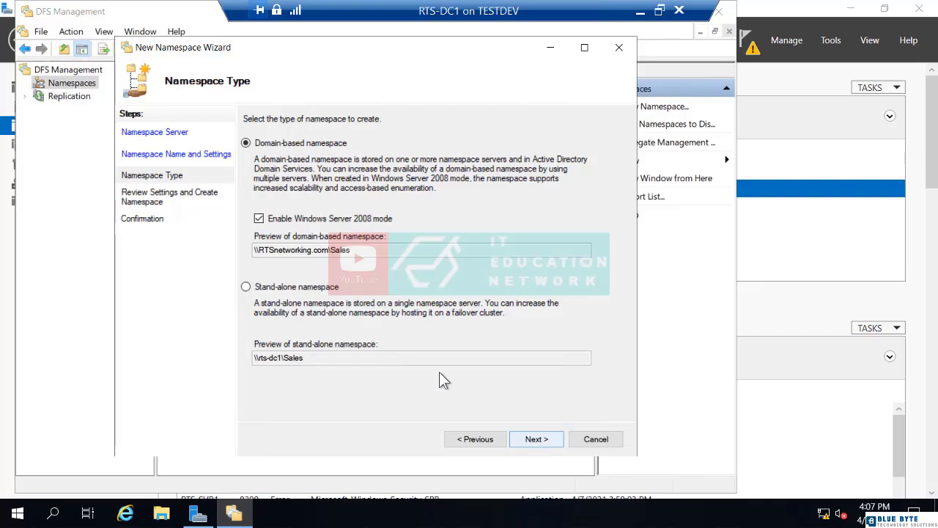
- Select the domain-based namespace type with Windows Server 2008 mode enabled, create the namespace, and close the wizard
click(246, 288)
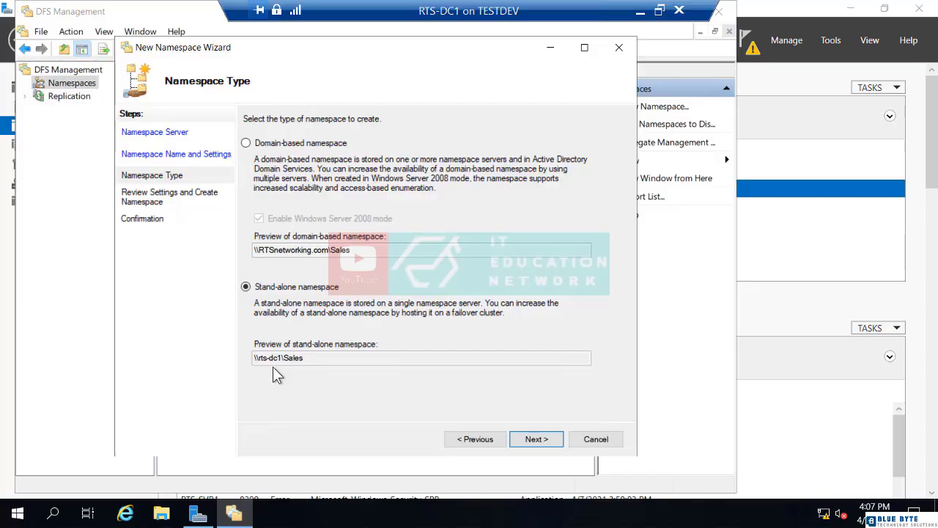
click(245, 145)
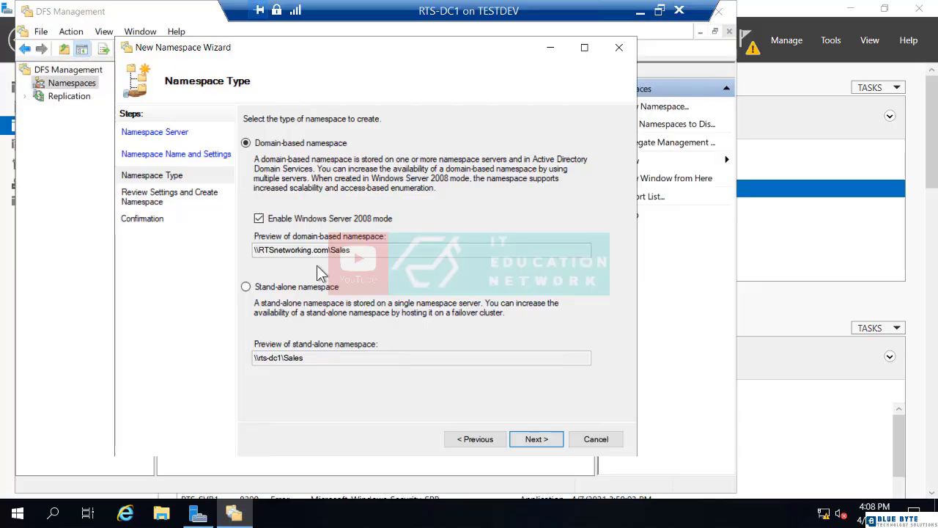
click(537, 440)
click(536, 442)
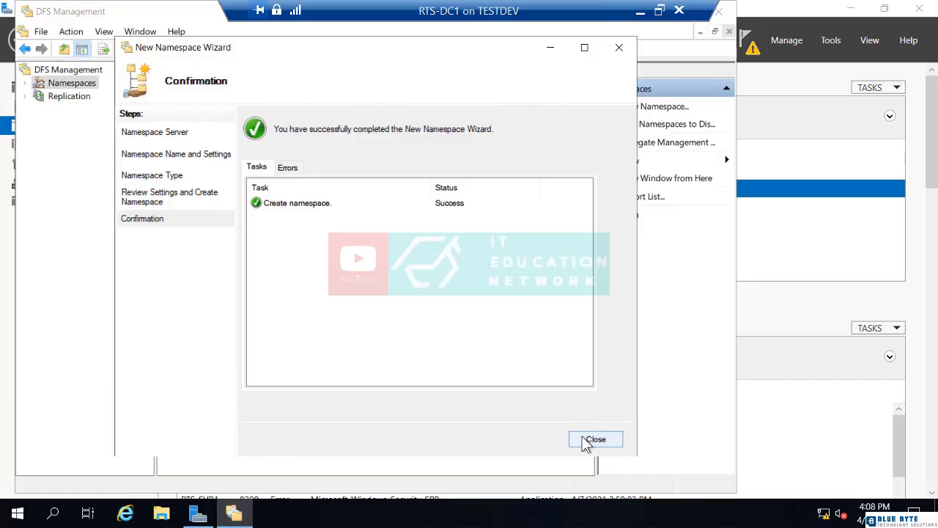
click(588, 440)
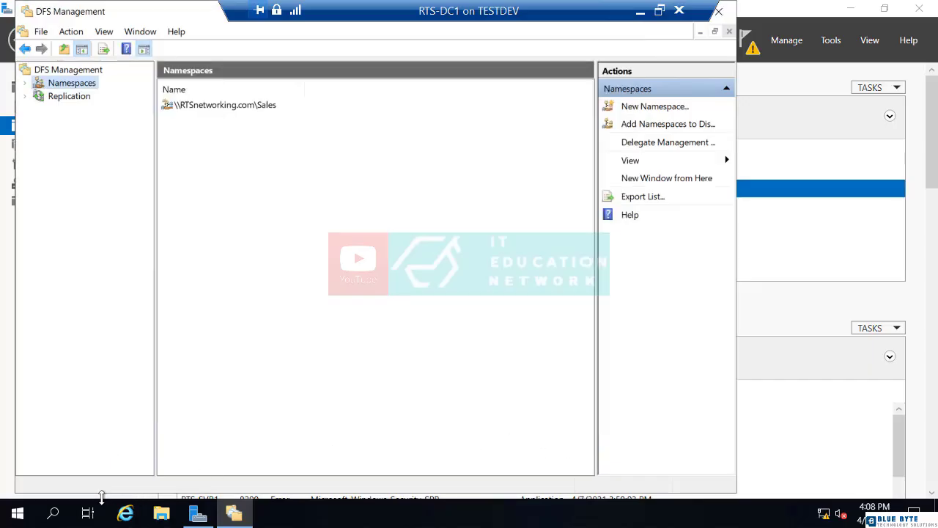
- Open \\rtsnetworking.com with the Run dialog, check the domain's shared folders and network path, and minimize the window
right_click(14, 512)
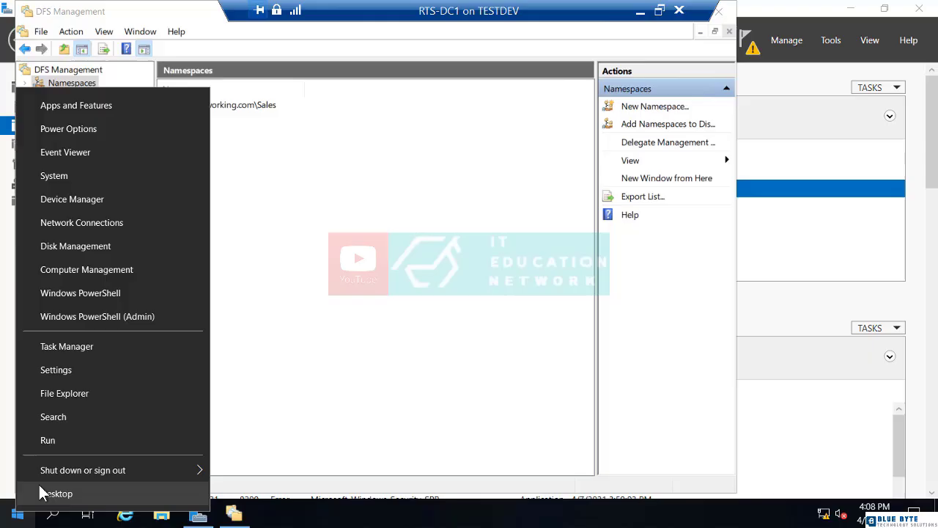
click(48, 441)
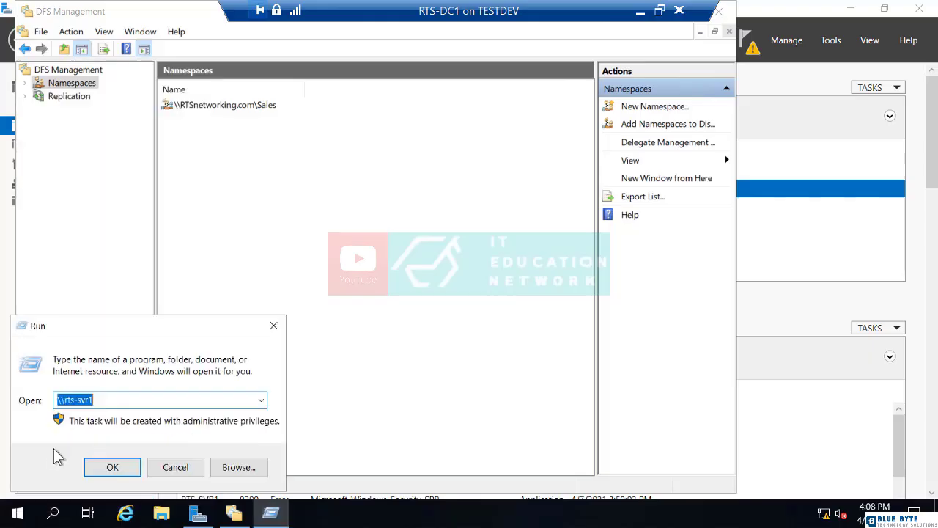
key(BackSpace)
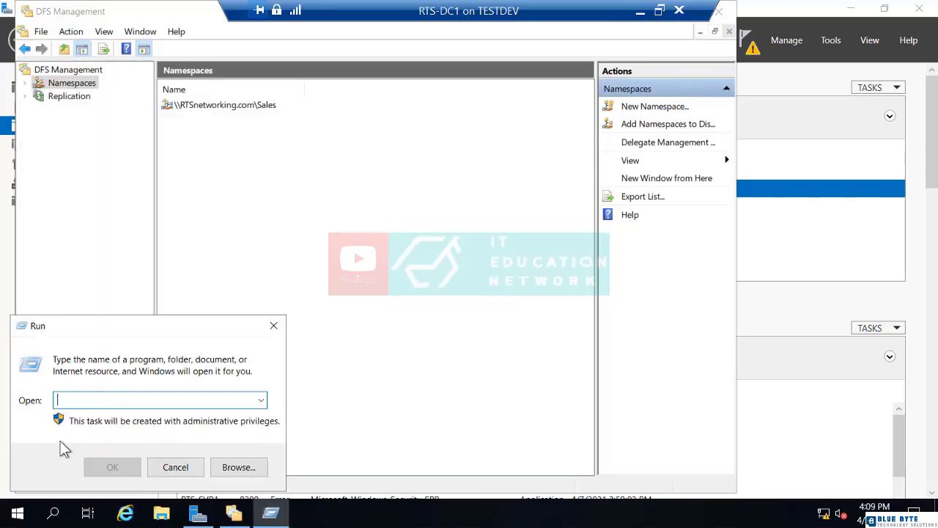
text(\rt)
text(snetworking)
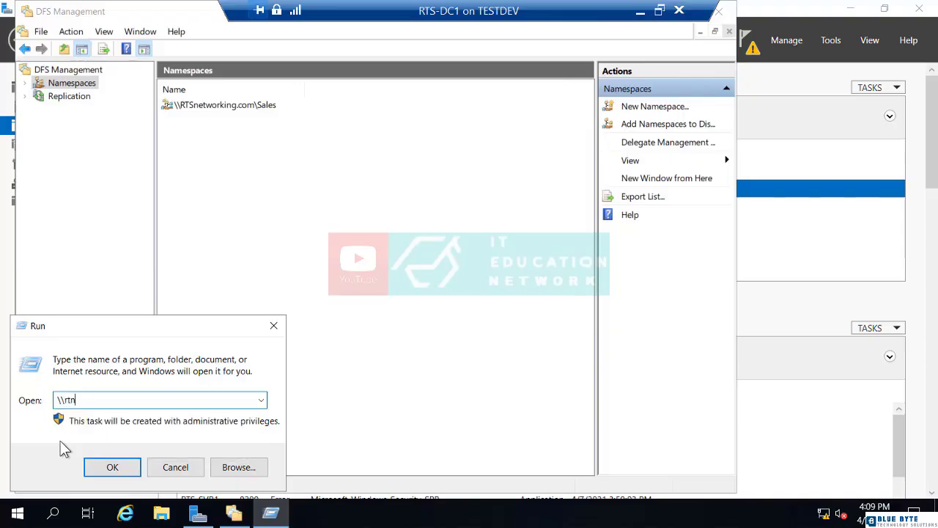
text(.com)
key(Return)
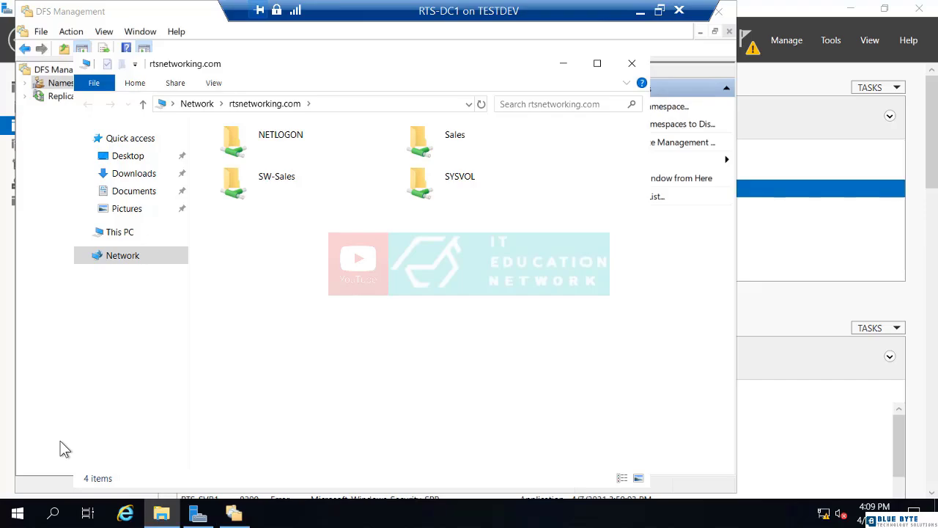
click(352, 104)
click(349, 102)
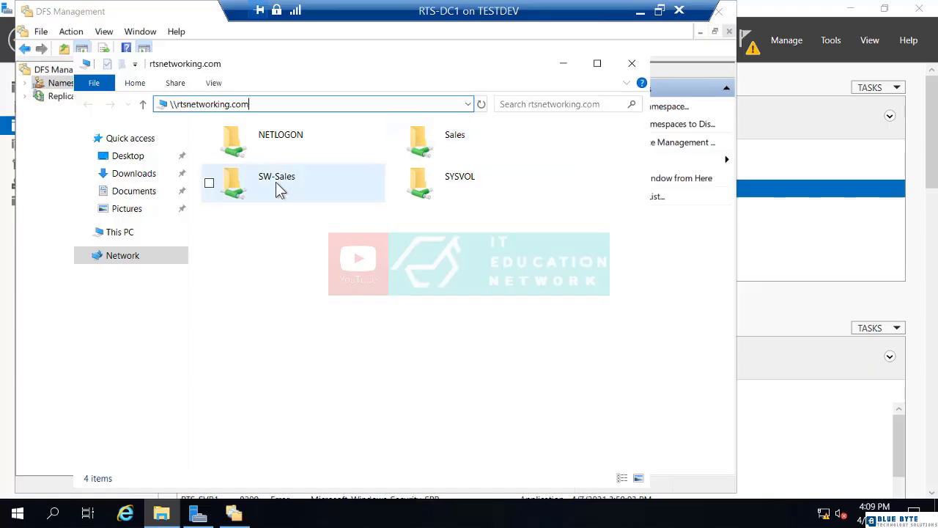
click(563, 66)
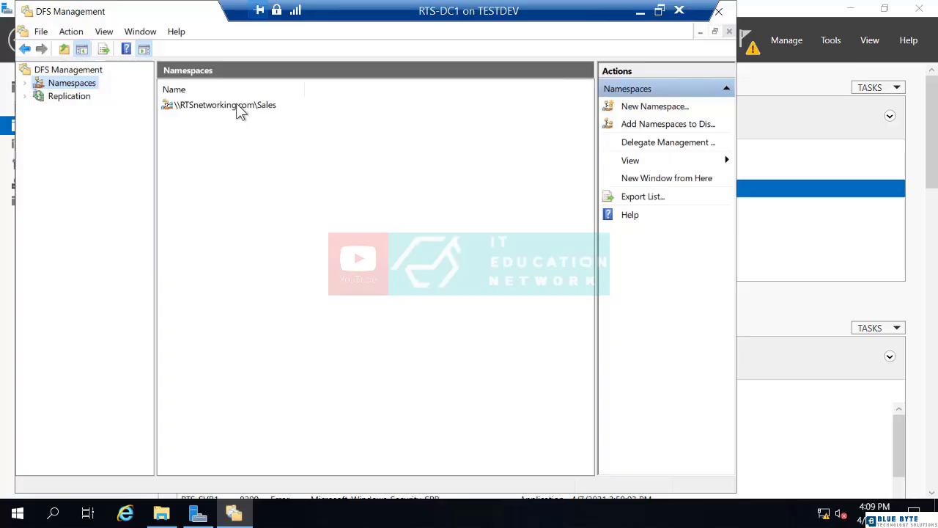
- Start a new folder named East in the \\RTSnetworking.com\Sales namespace
double_click(235, 106)
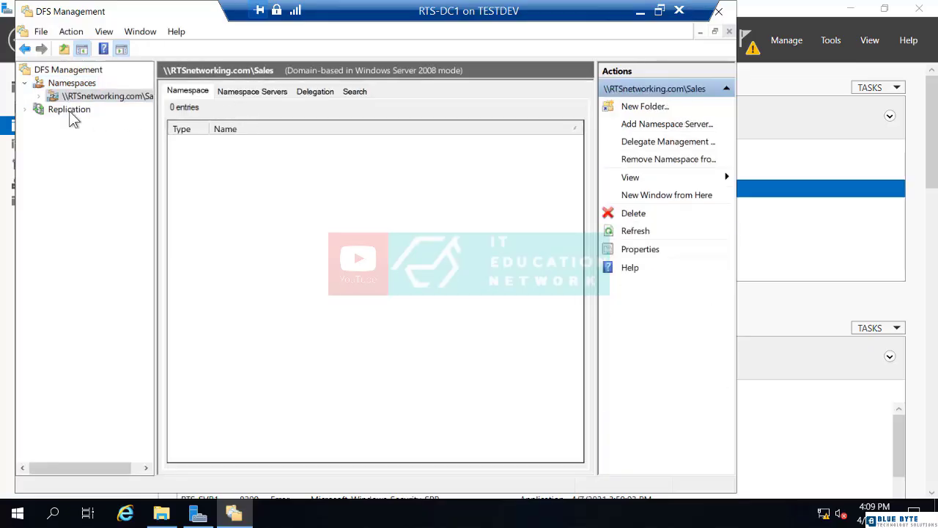
click(39, 96)
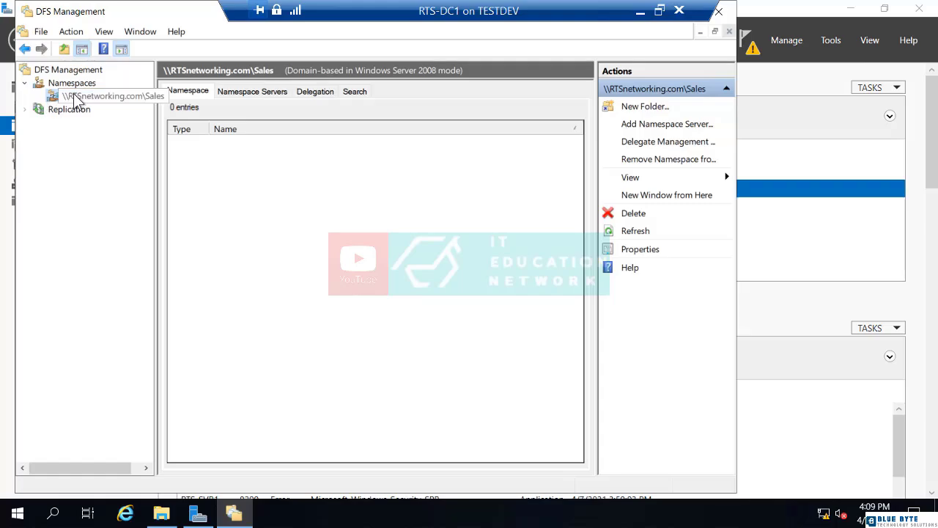
right_click(74, 96)
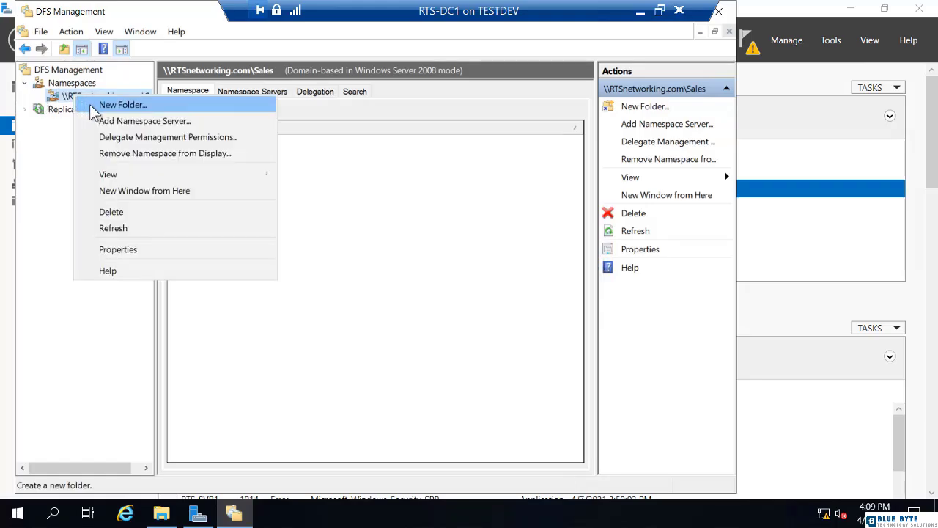
click(94, 108)
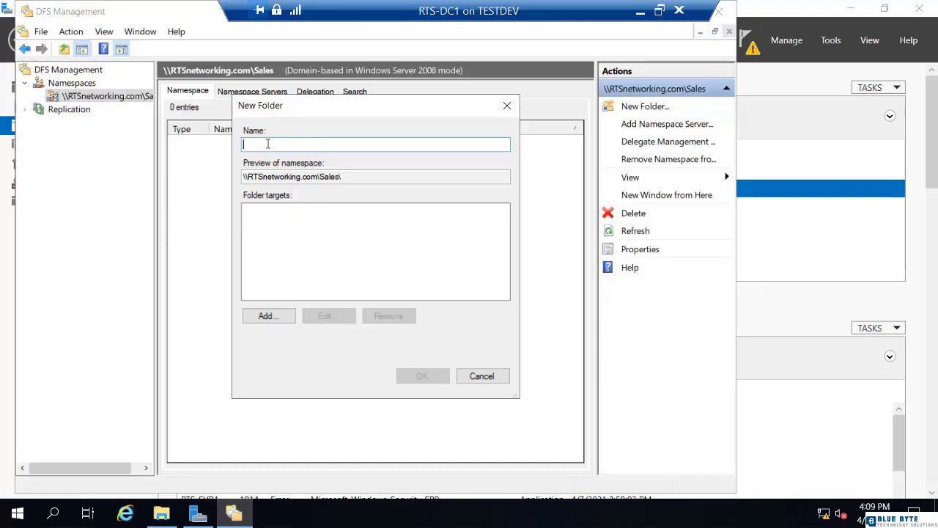
text(East)
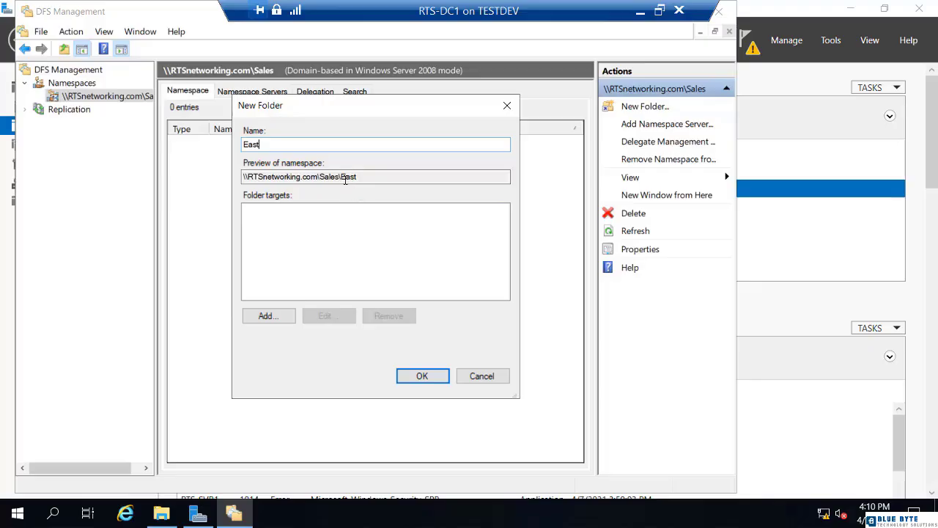
- Add the East-Sales share on server rts-svr1 as the East folder's target and create the folder
click(271, 316)
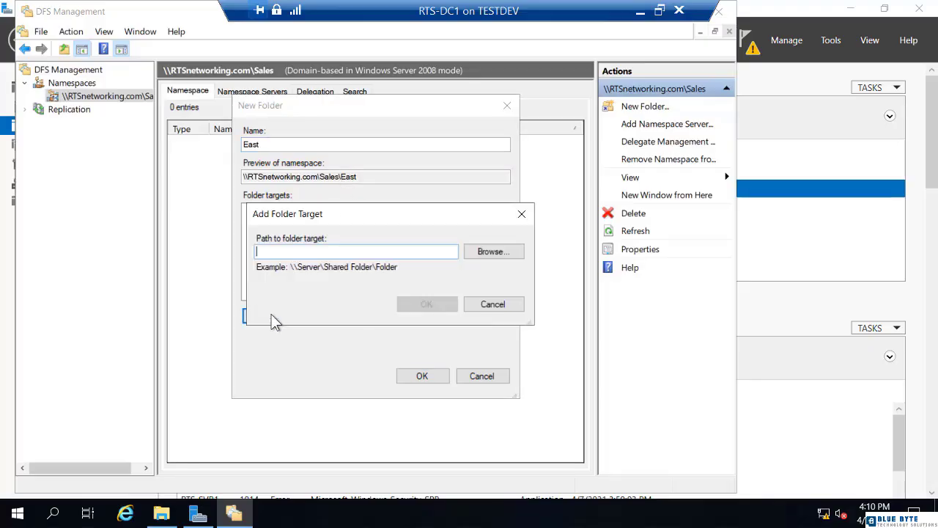
click(493, 252)
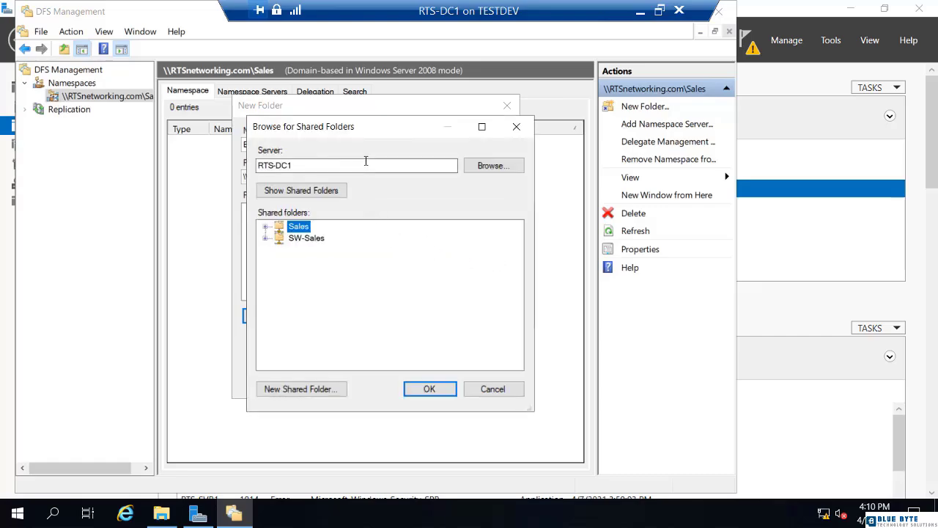
drag(365, 160, 263, 165)
text(r)
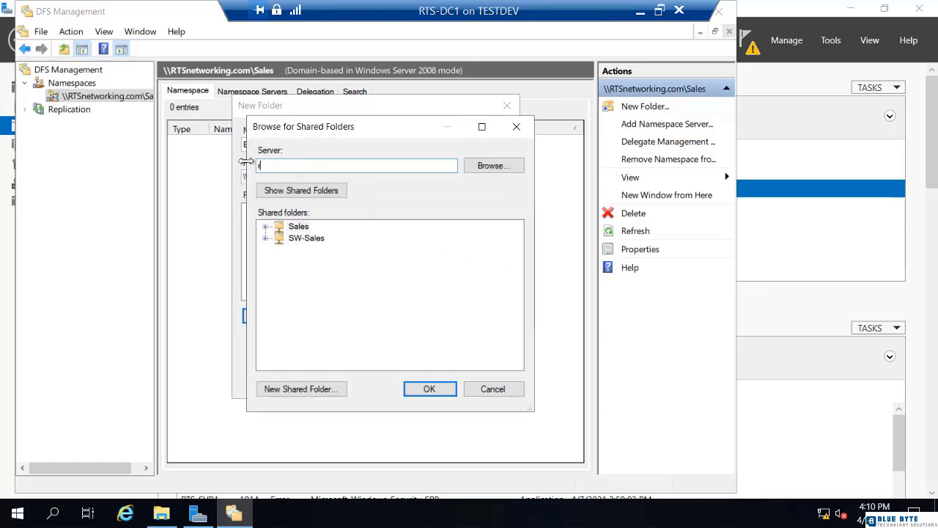
text(ts-svr1)
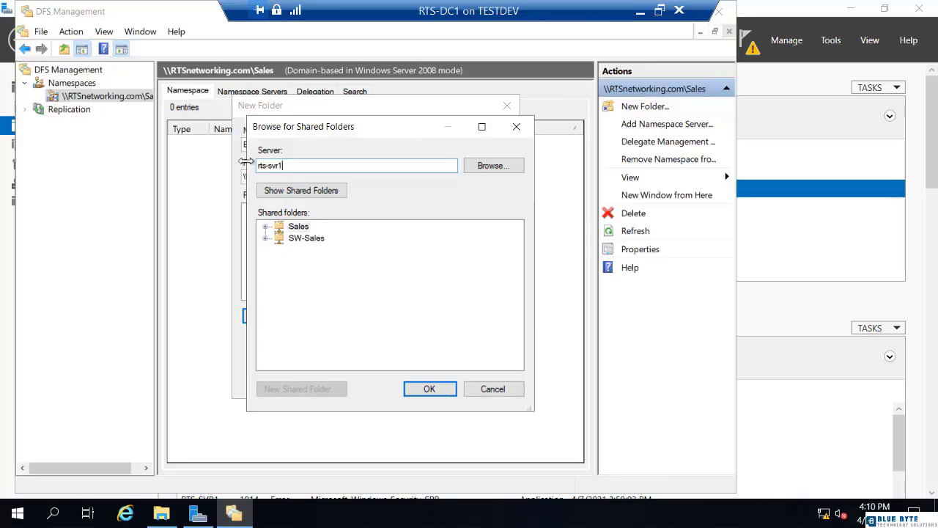
click(330, 197)
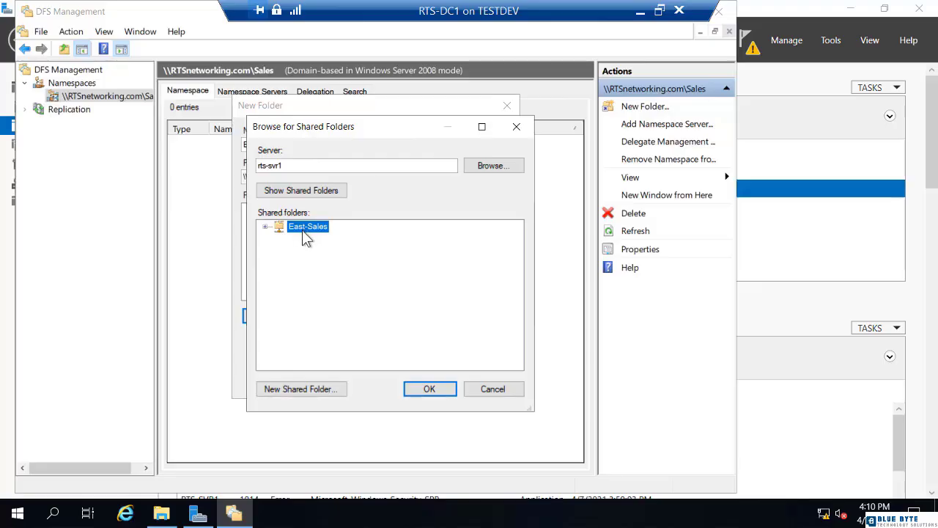
click(424, 389)
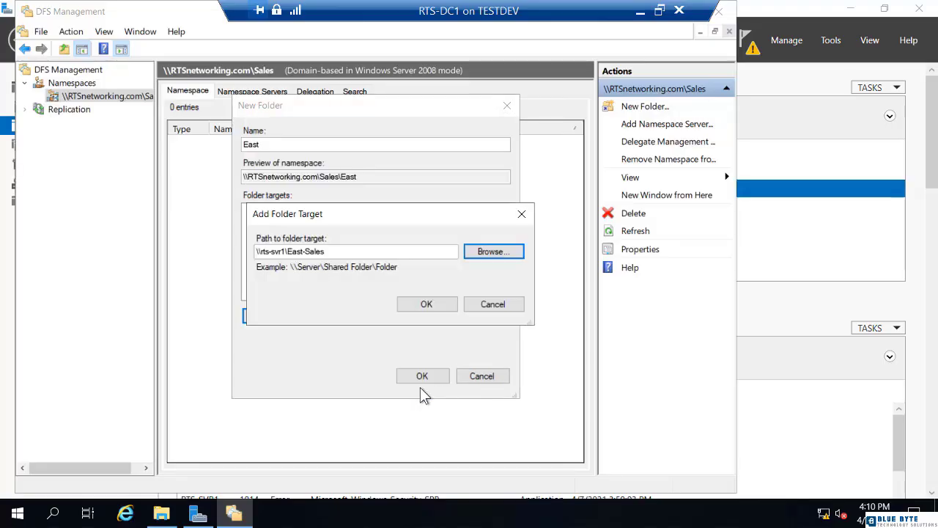
click(425, 304)
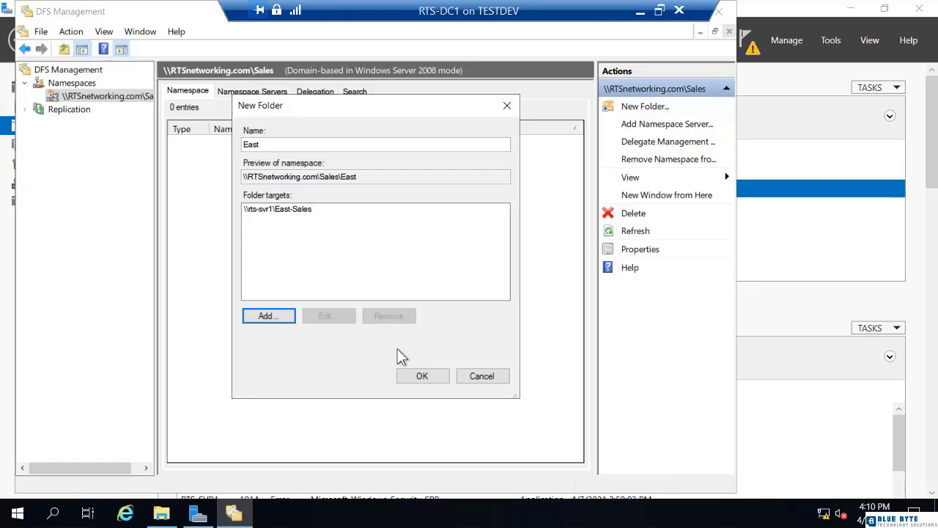
click(422, 376)
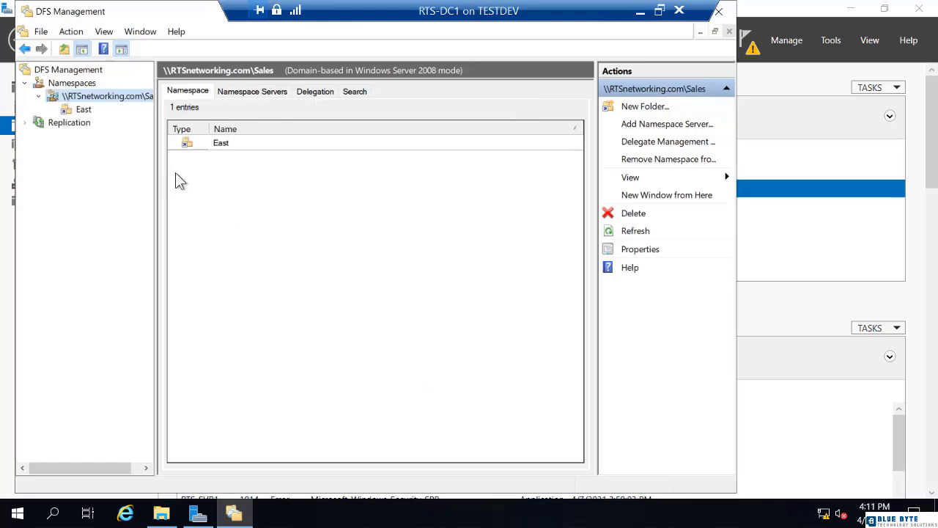
- Start another new folder in the Sales namespace and name it South-West
right_click(112, 98)
click(133, 109)
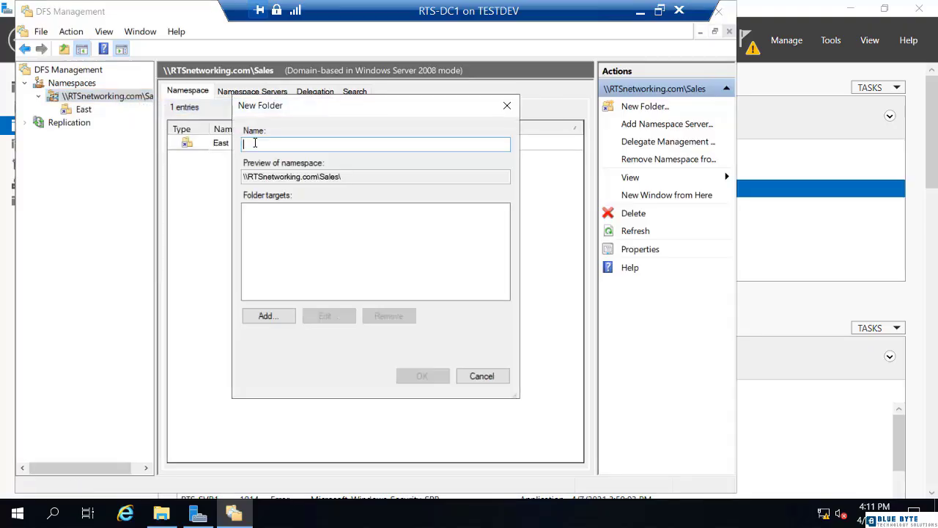
text(South-WE)
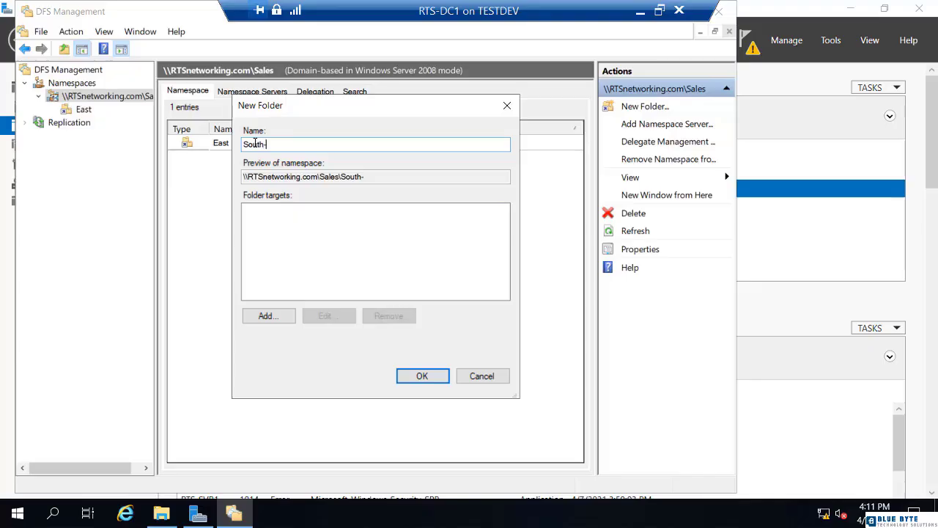
key(BackSpace)
key(BackSpace)
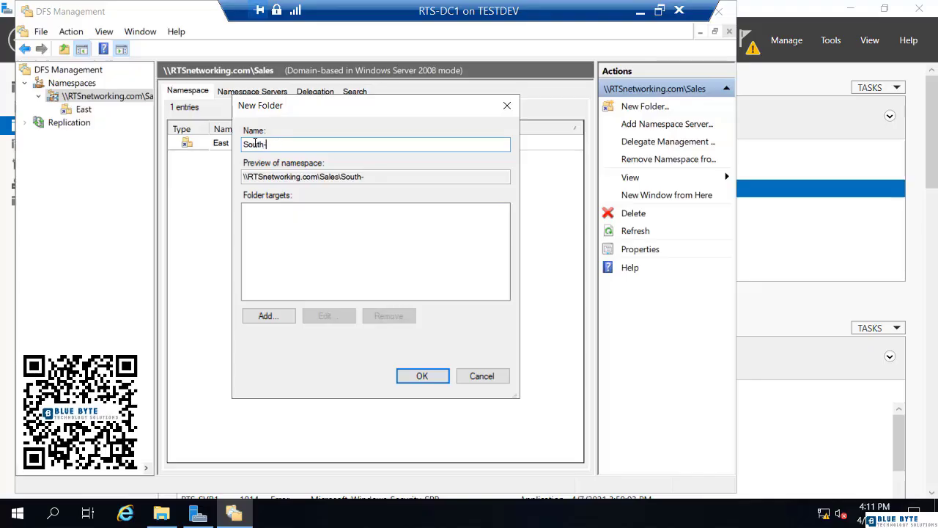
text(West)
- Add the SW-Sales share on RTS-DC1 as the South-West folder's target and create the folder
click(280, 319)
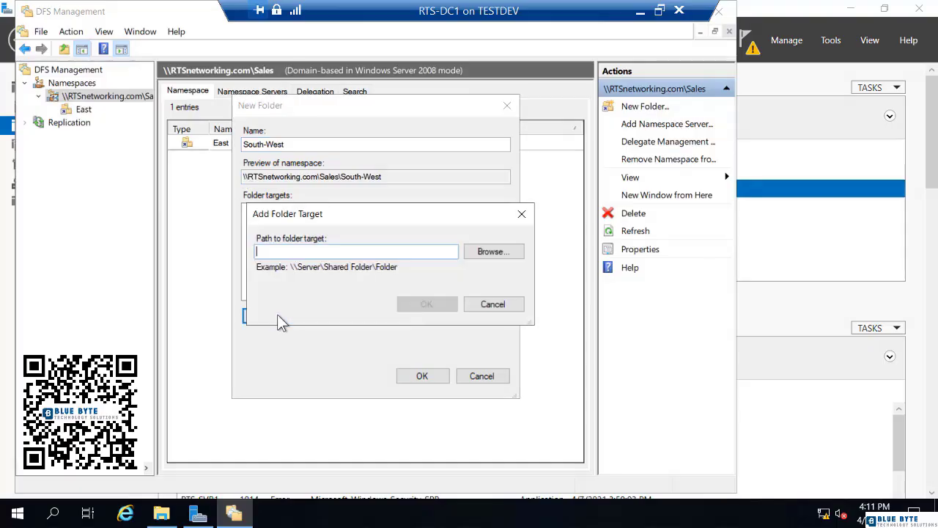
click(485, 252)
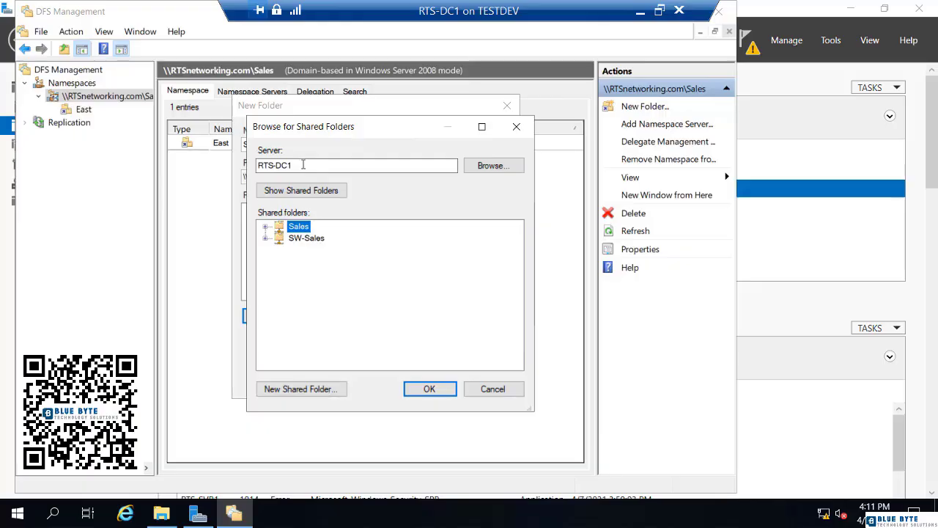
click(310, 240)
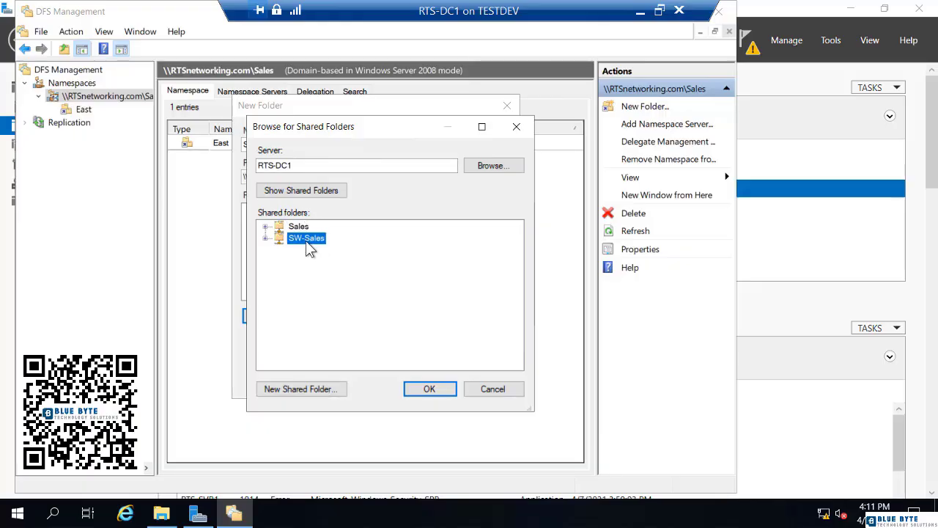
click(430, 390)
click(425, 304)
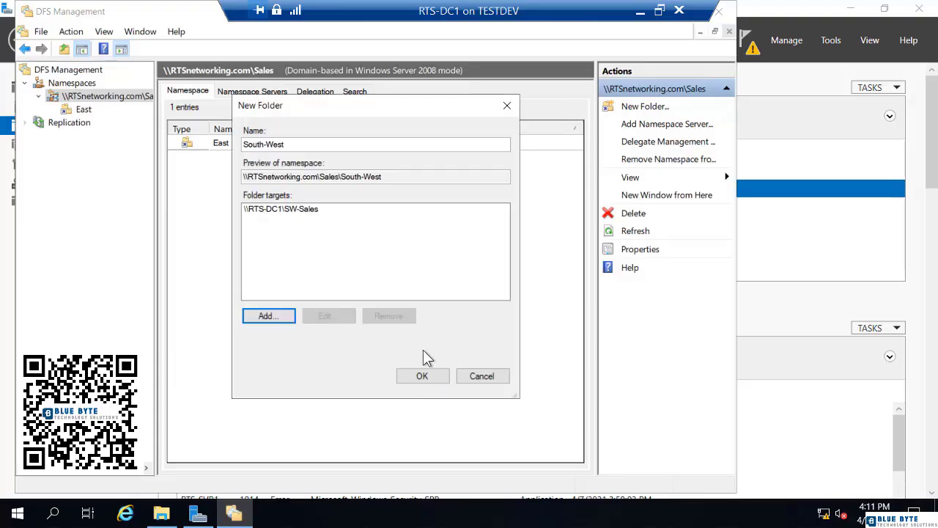
click(437, 381)
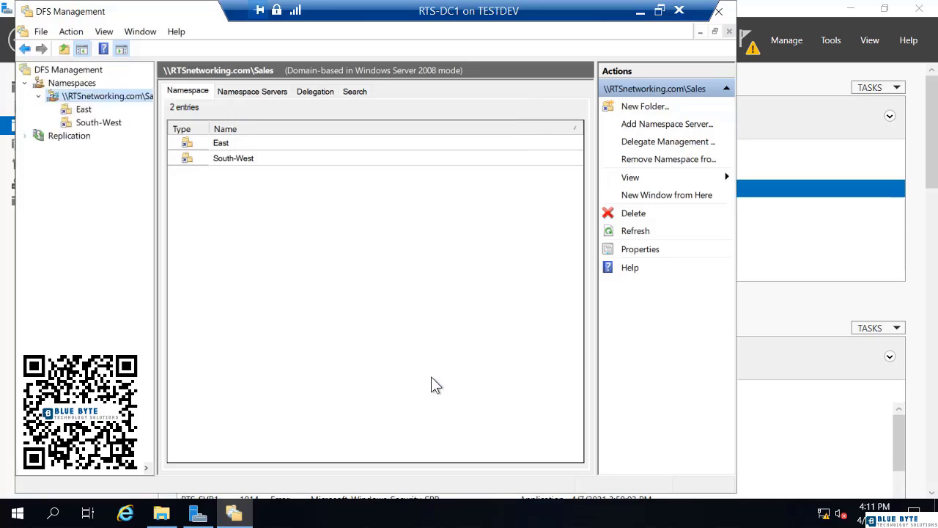
- Switch to File Explorer, inspect the Sales namespace and its East folder, and return to the rtsnetworking.com share list
click(162, 515)
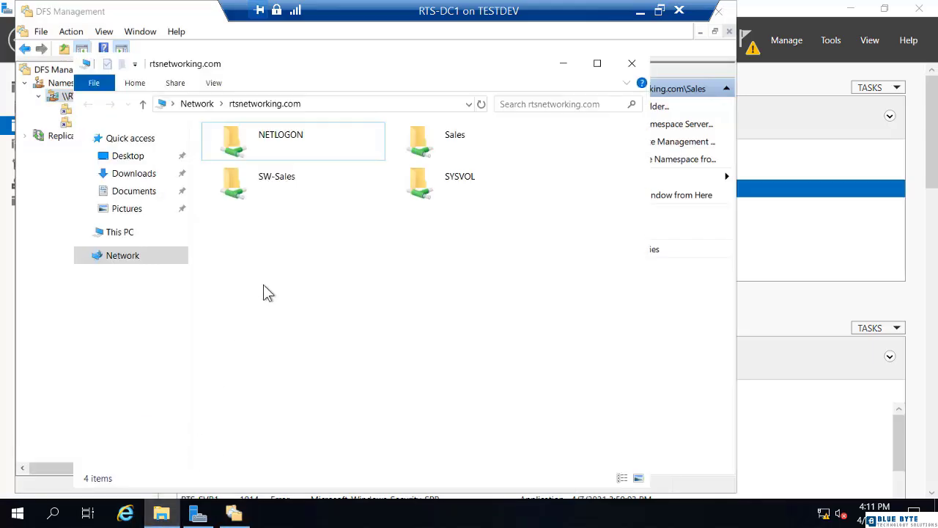
double_click(437, 151)
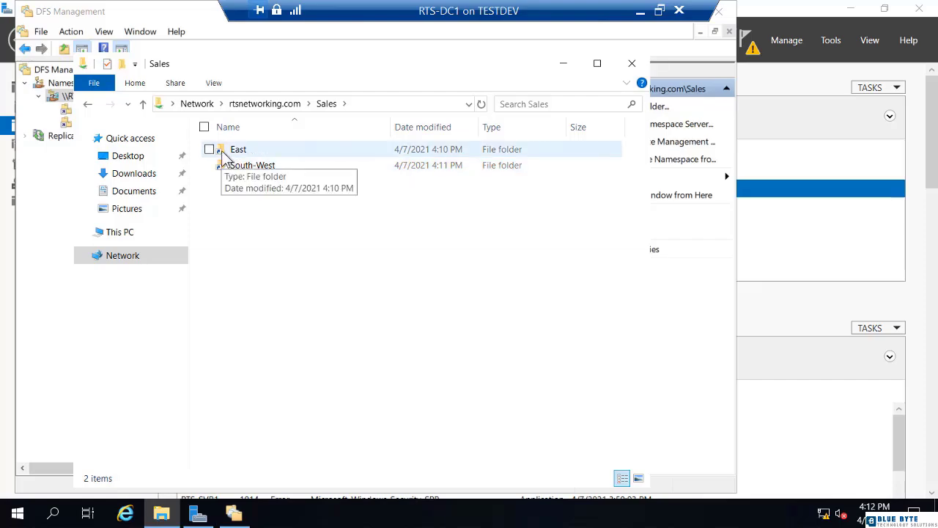
double_click(238, 156)
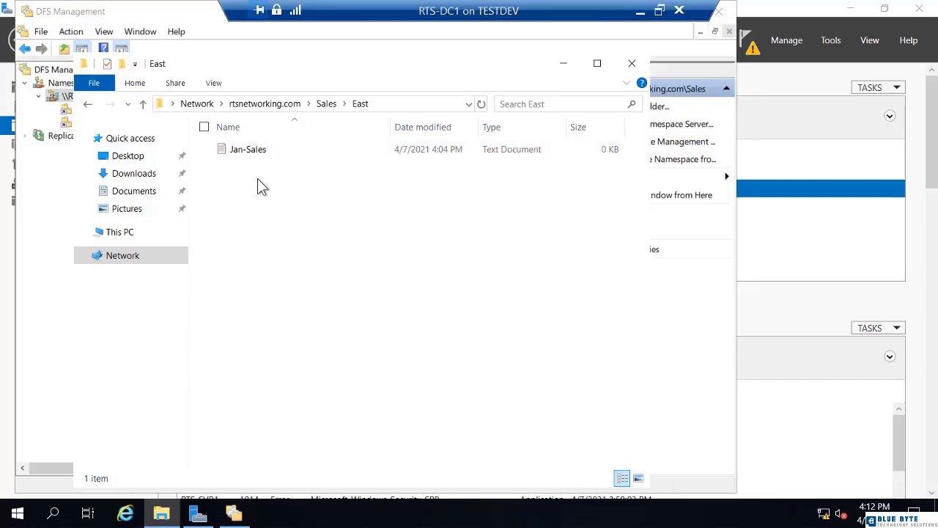
click(144, 104)
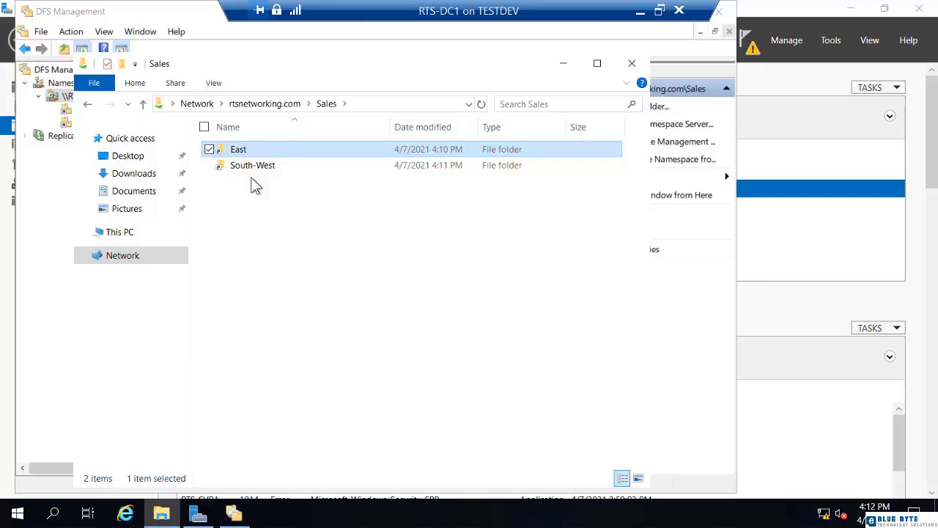
click(143, 103)
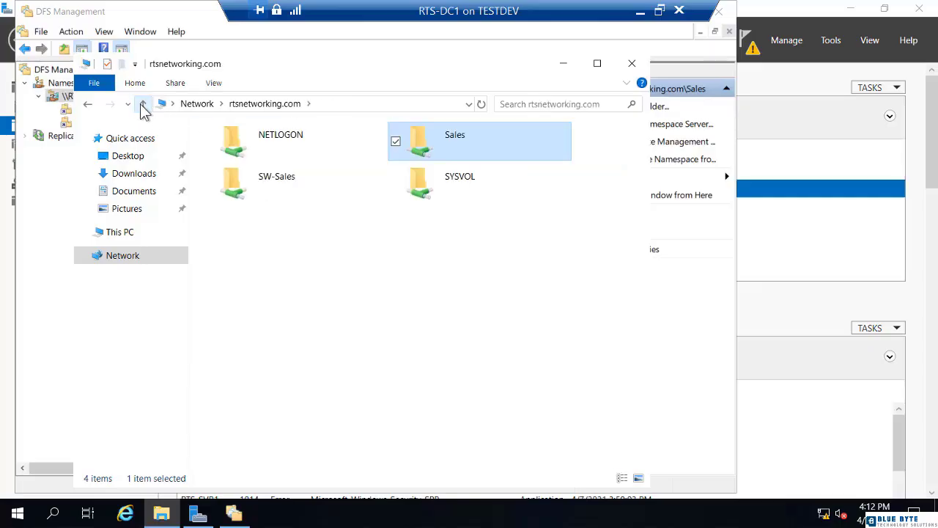
- Check the domain's network path, reopen the Sales namespace, and show its full network path
click(342, 103)
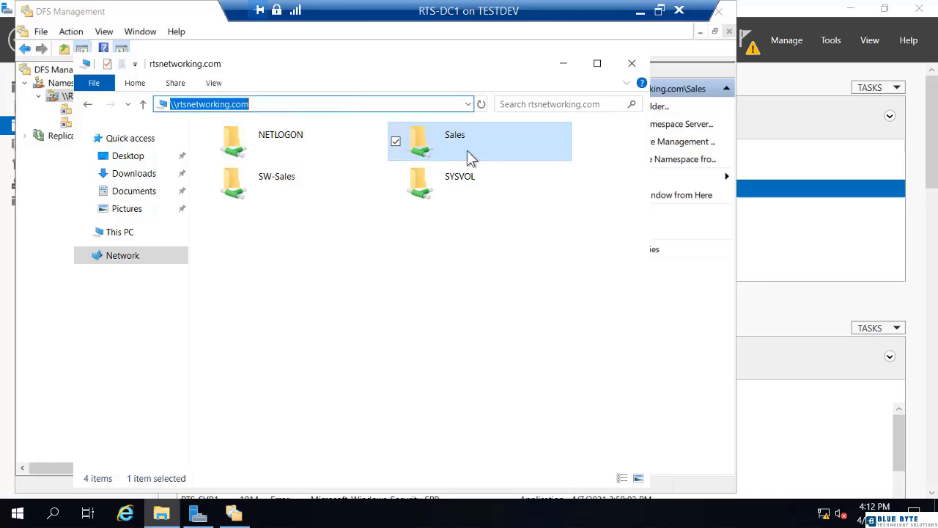
click(444, 146)
double_click(444, 145)
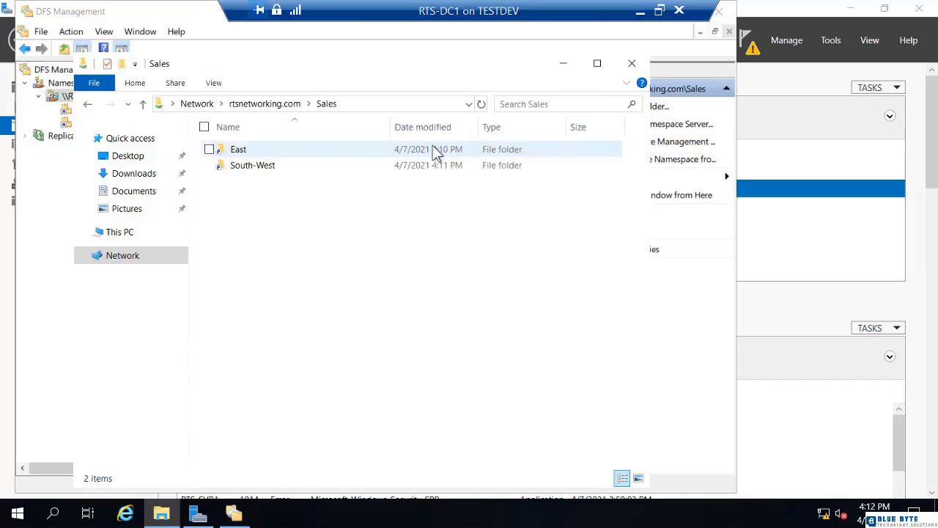
click(392, 104)
click(334, 106)
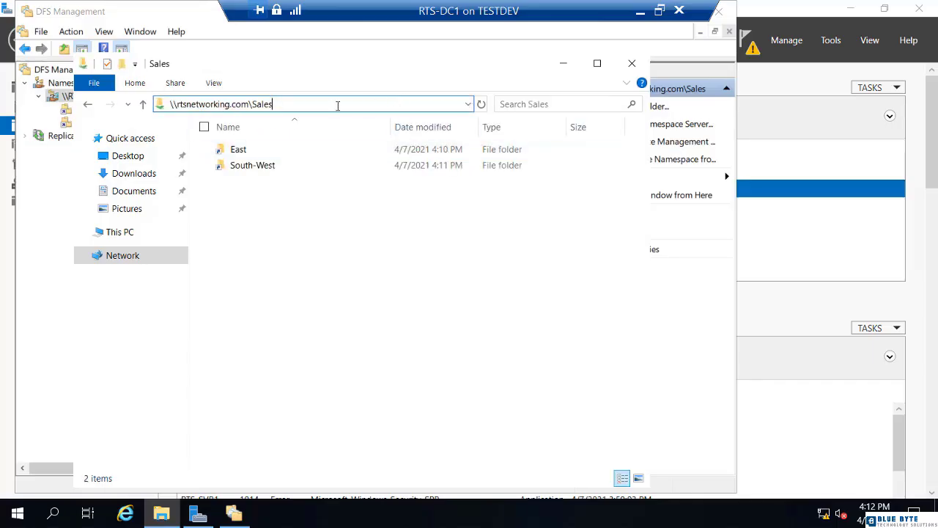